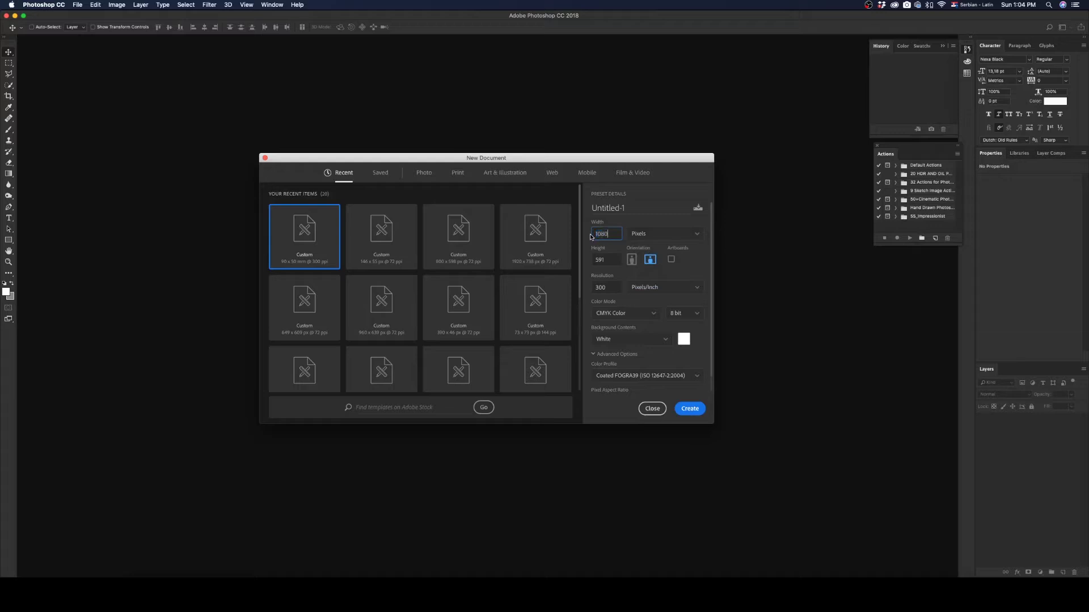
- Create a new 1080 × 1920 pixel document at 72 pixels/inch in RGB Color mode
{"action": "key", "text": "Tab"}
{"action": "type", "text": "19"}
{"action": "double_click", "coordinate": [608, 288]}
{"action": "type", "text": "72"}
{"action": "left_click", "coordinate": [624, 313]}
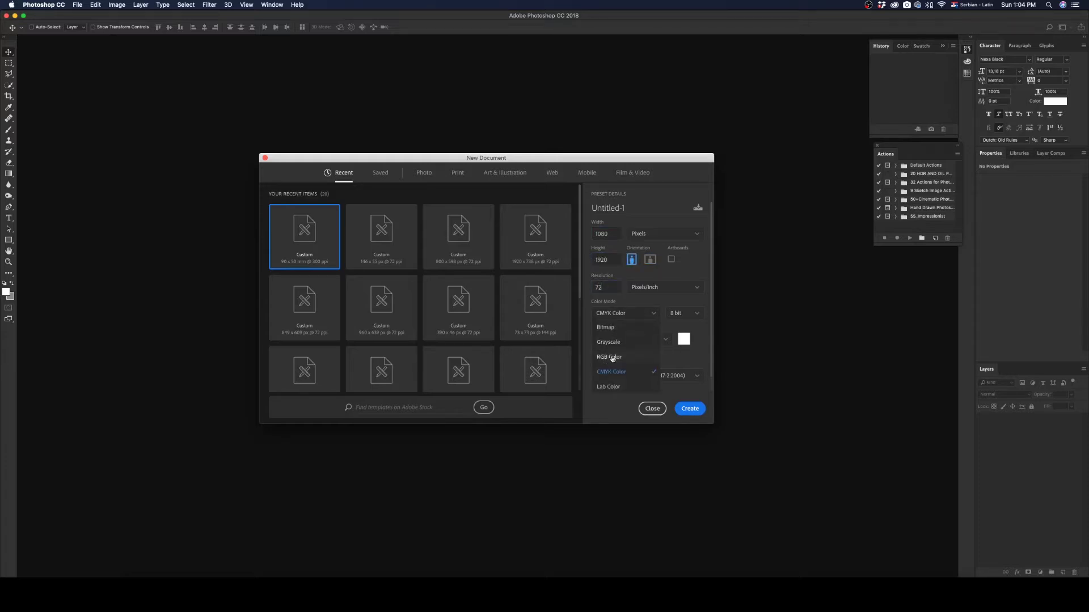
{"action": "left_click", "coordinate": [612, 358]}
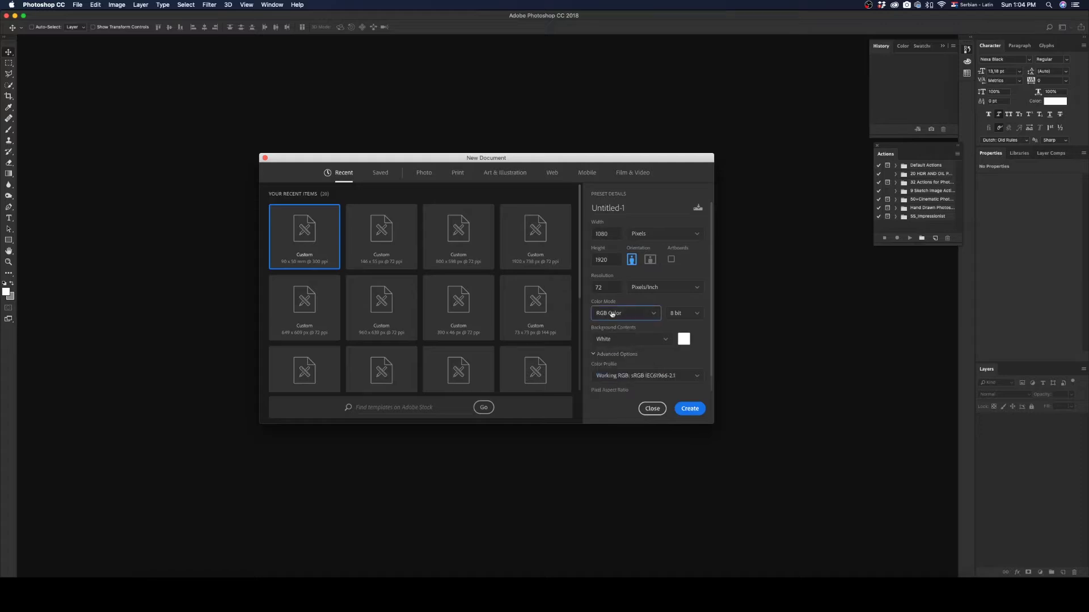
{"action": "left_click", "coordinate": [689, 411]}
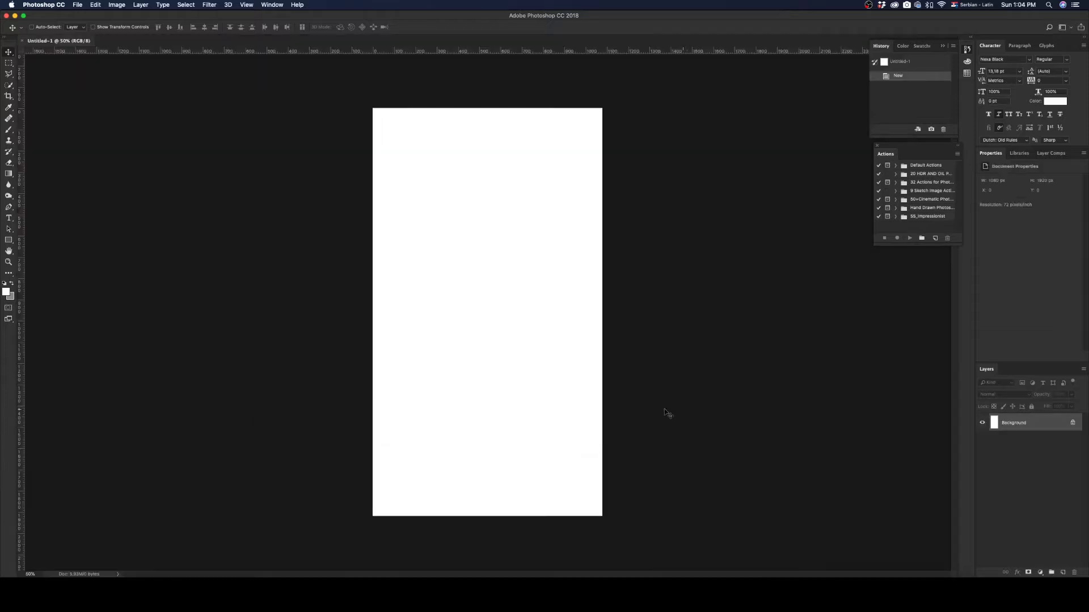
- Place the image file 2.jpg from Finder into the document and scale it to about 155% so it covers the canvas
{"action": "left_click", "coordinate": [144, 565]}
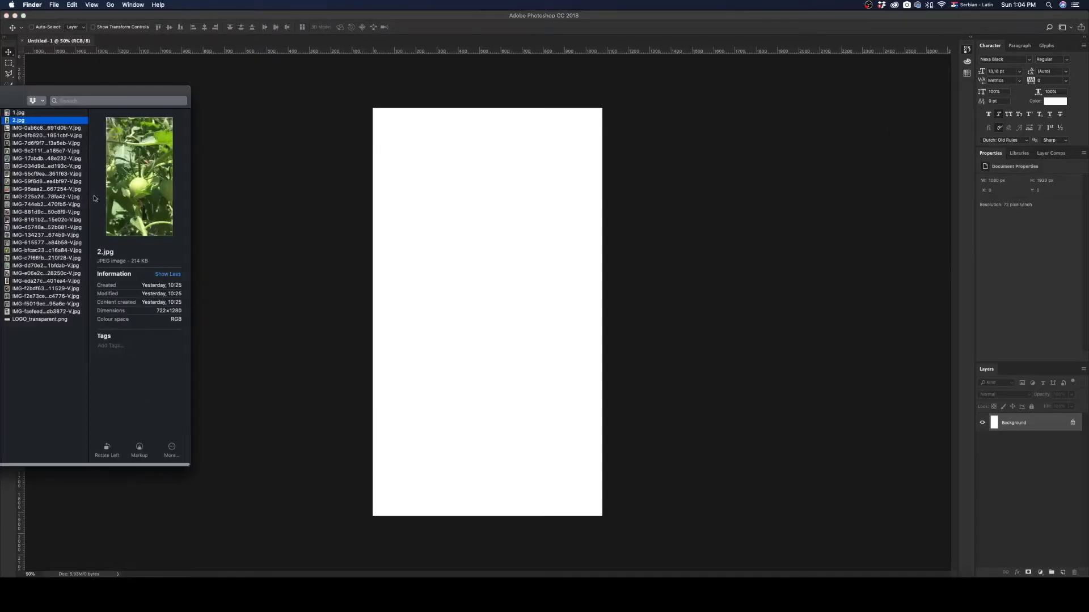
{"action": "left_click_drag", "start_coordinate": [23, 121], "coordinate": [491, 213]}
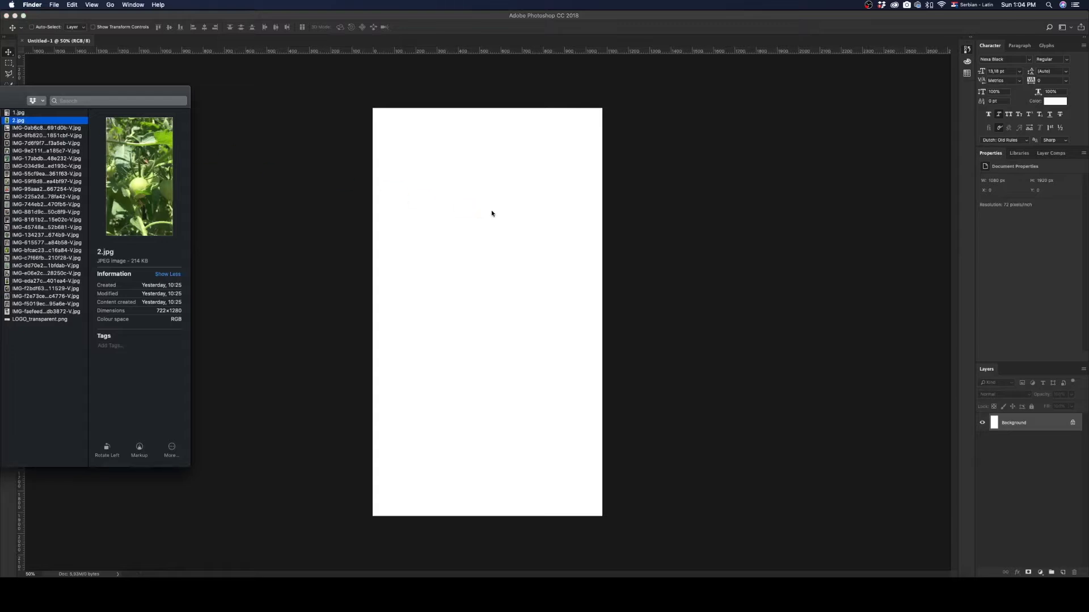
{"action": "left_click_drag", "start_coordinate": [23, 121], "coordinate": [478, 236]}
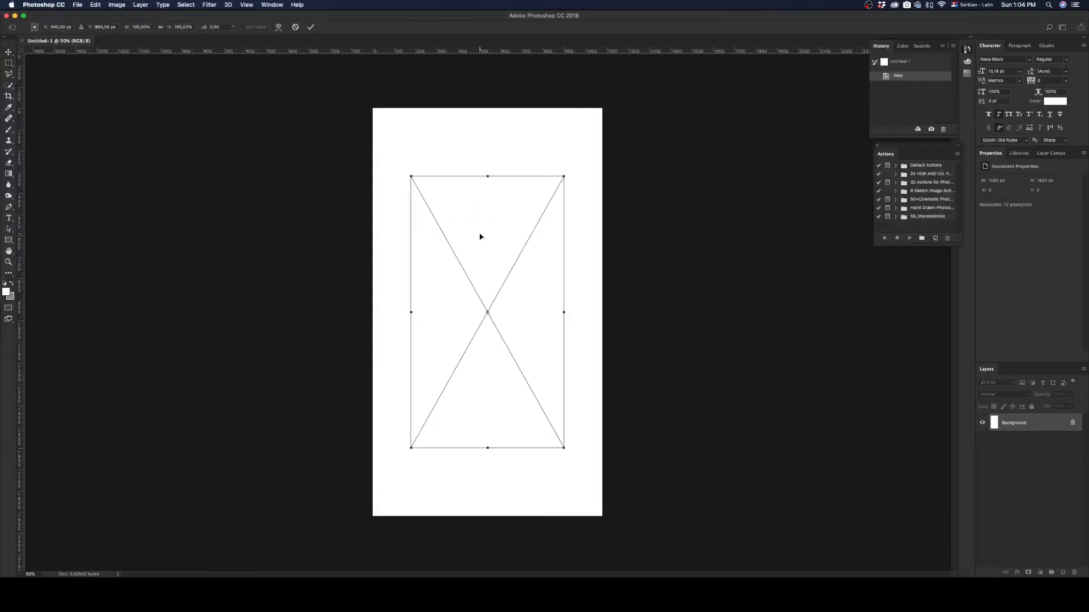
{"action": "left_click_drag", "start_coordinate": [565, 448], "coordinate": [639, 504]}
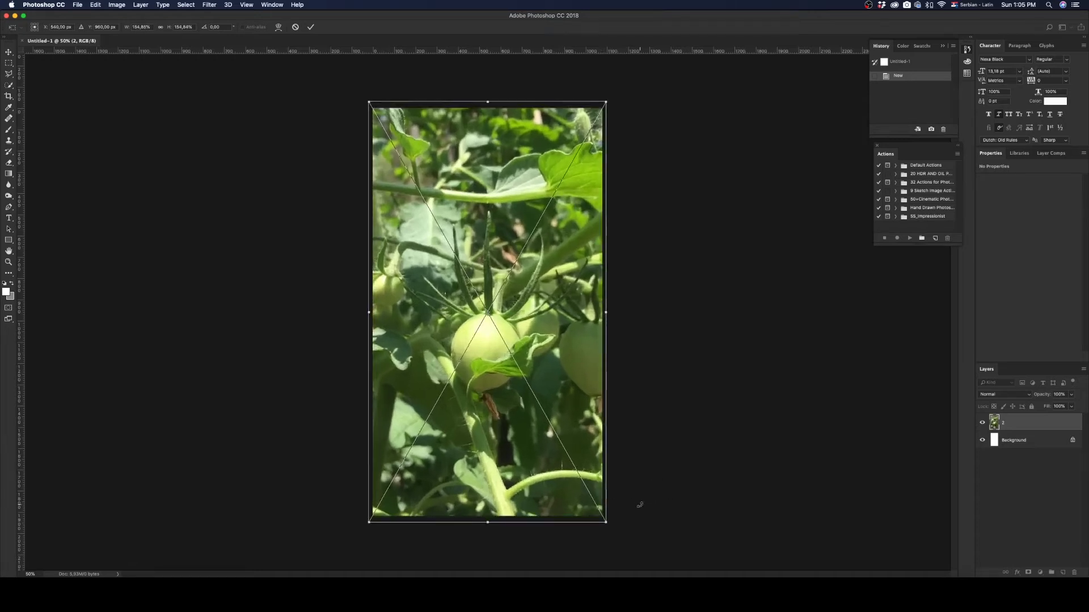
{"action": "key", "text": "Return"}
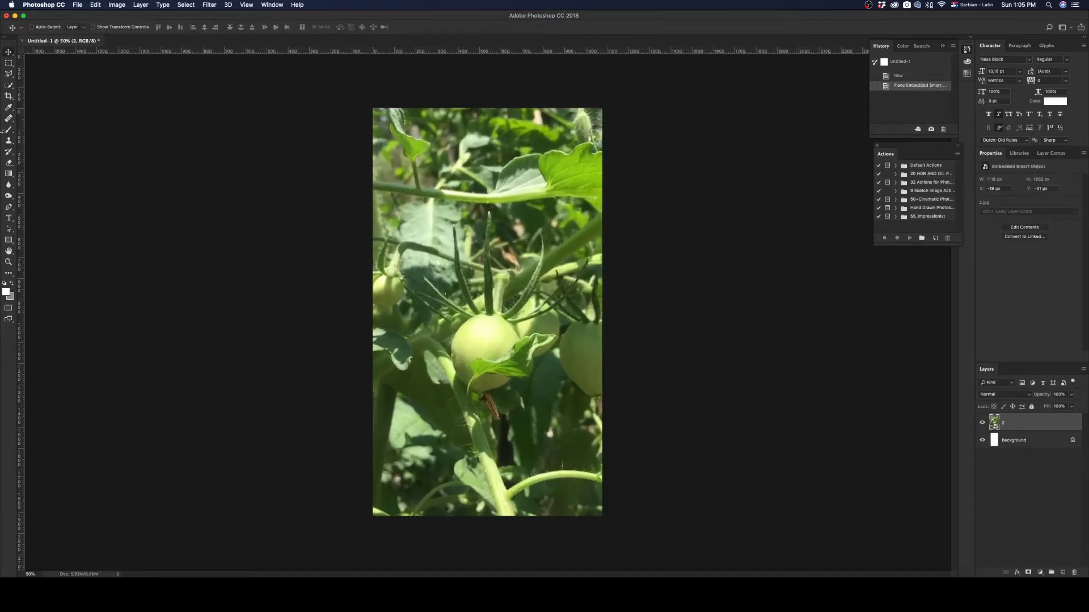
- Draw a closed white Pen tool shape covering the upper part of the photo, with a curved lower edge extending past both sides
{"action": "left_click", "coordinate": [10, 207]}
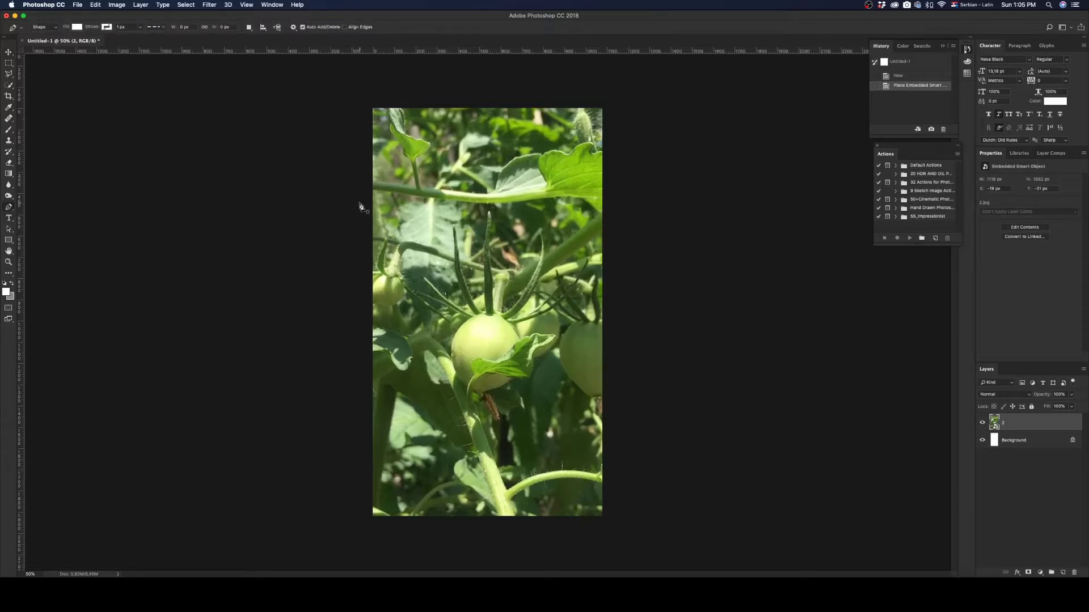
{"action": "left_click", "coordinate": [360, 230]}
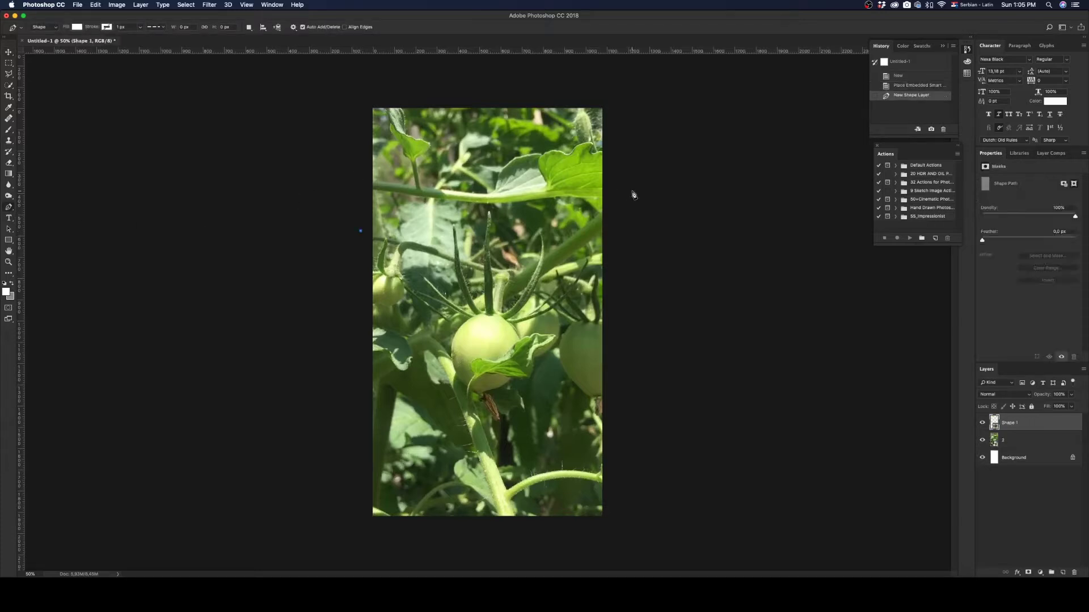
{"action": "left_click_drag", "start_coordinate": [633, 192], "coordinate": [690, 226]}
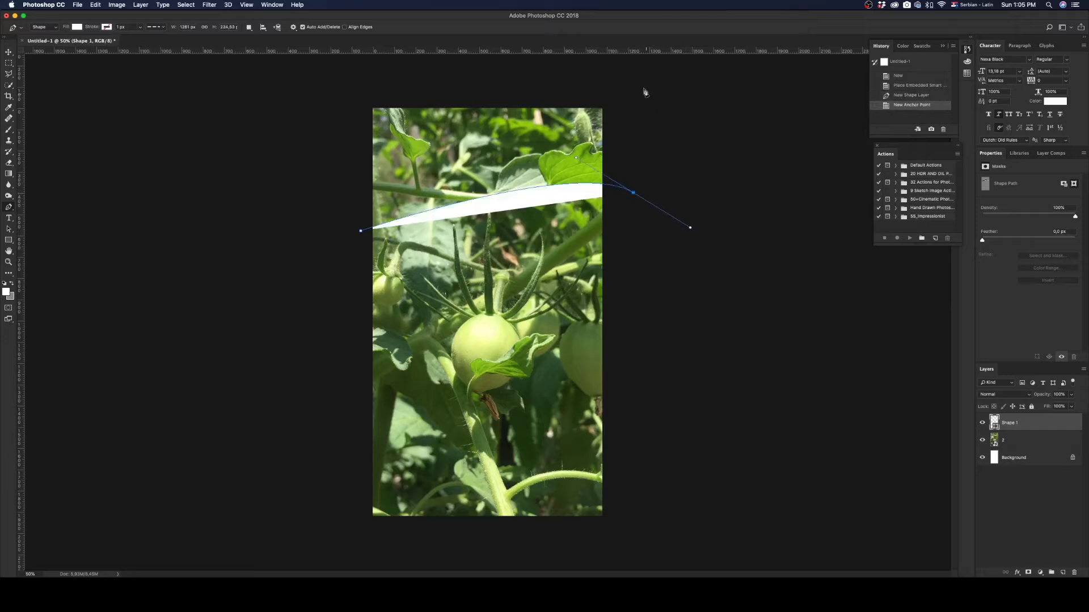
{"action": "left_click", "coordinate": [629, 77]}
{"action": "left_click", "coordinate": [330, 87]}
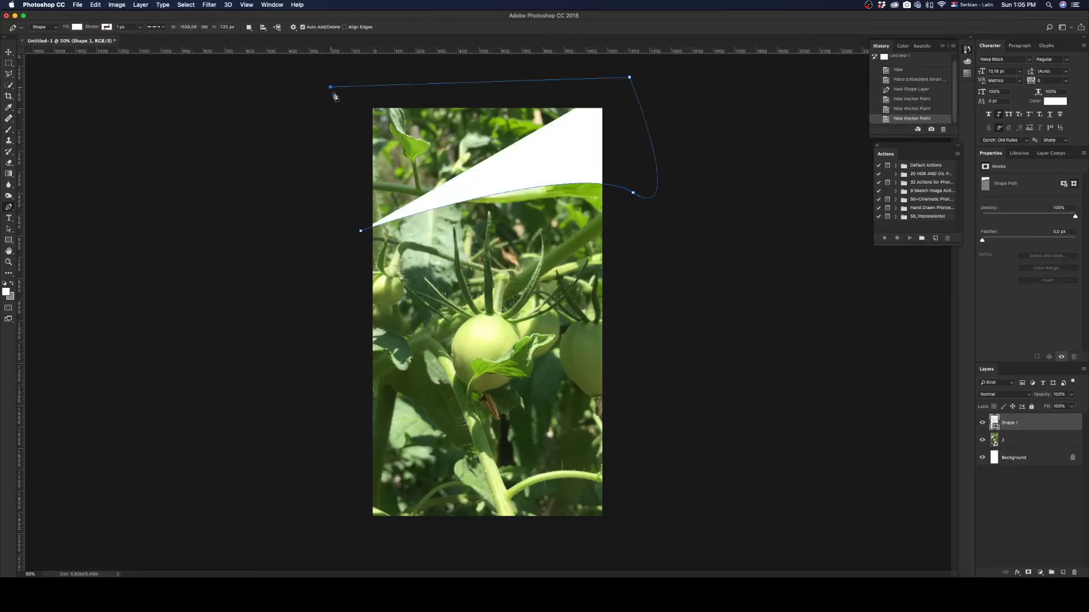
{"action": "left_click", "coordinate": [360, 231]}
{"action": "left_click", "coordinate": [9, 53]}
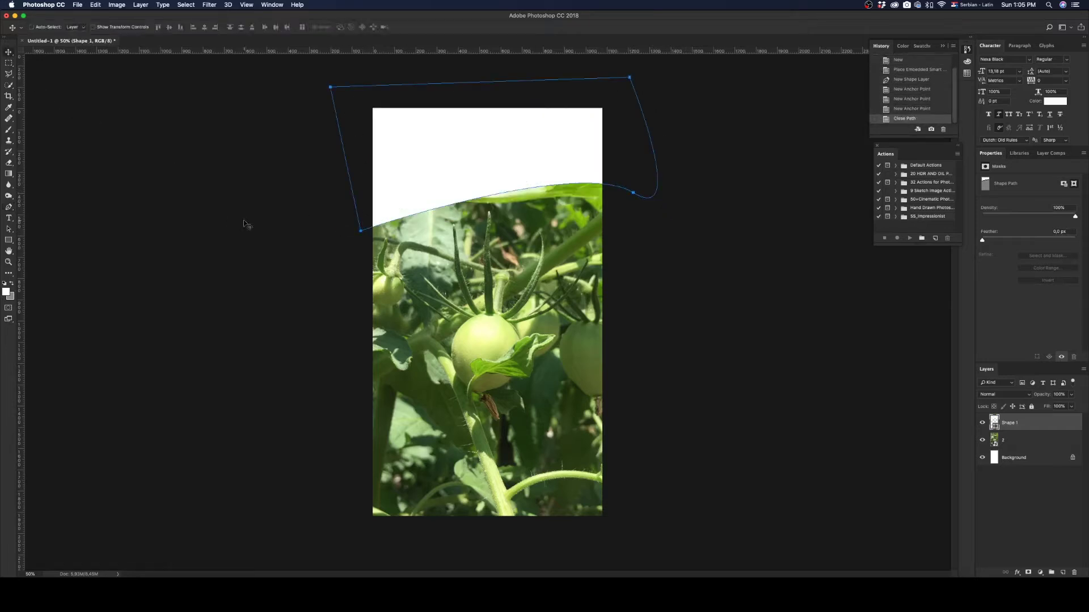
- Draw a white rectangle of about 1211 × 151 px across the bottom edge of the canvas
{"action": "left_click", "coordinate": [9, 240]}
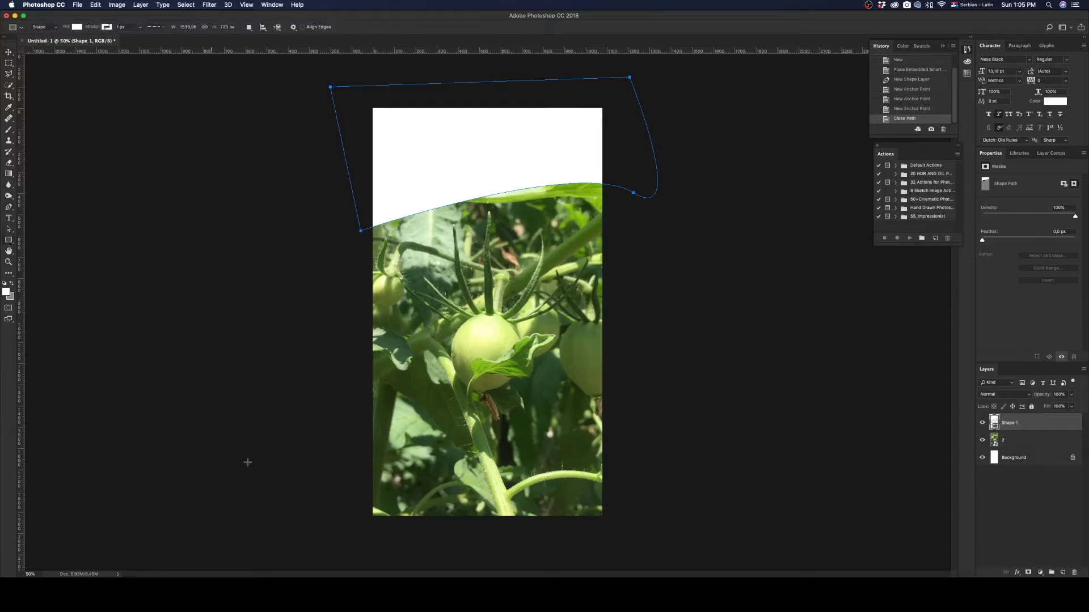
{"action": "left_click_drag", "start_coordinate": [356, 489], "coordinate": [614, 522]}
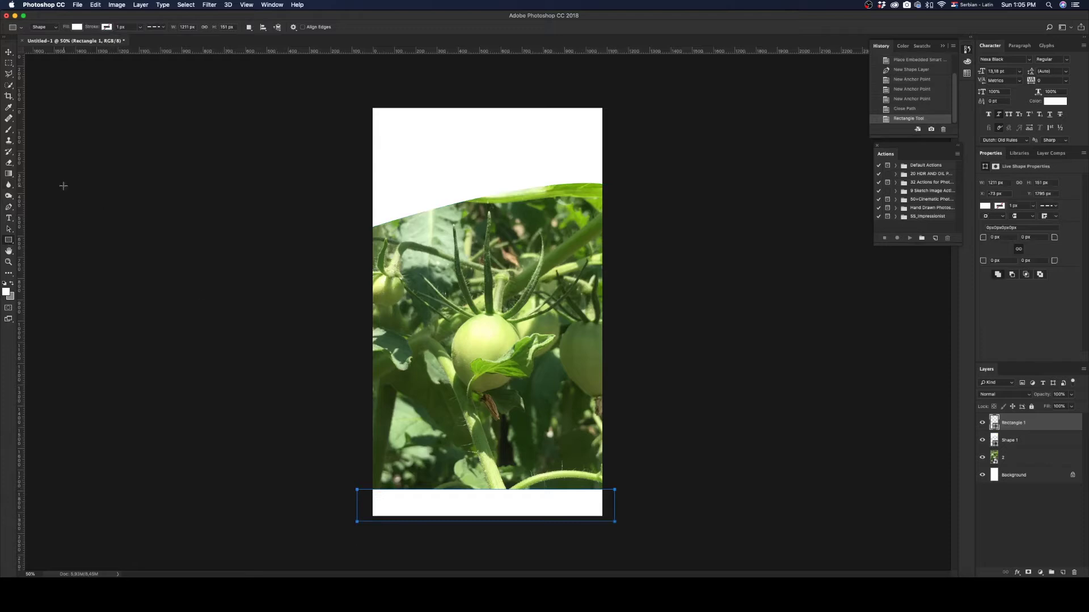
{"action": "left_click", "coordinate": [9, 51]}
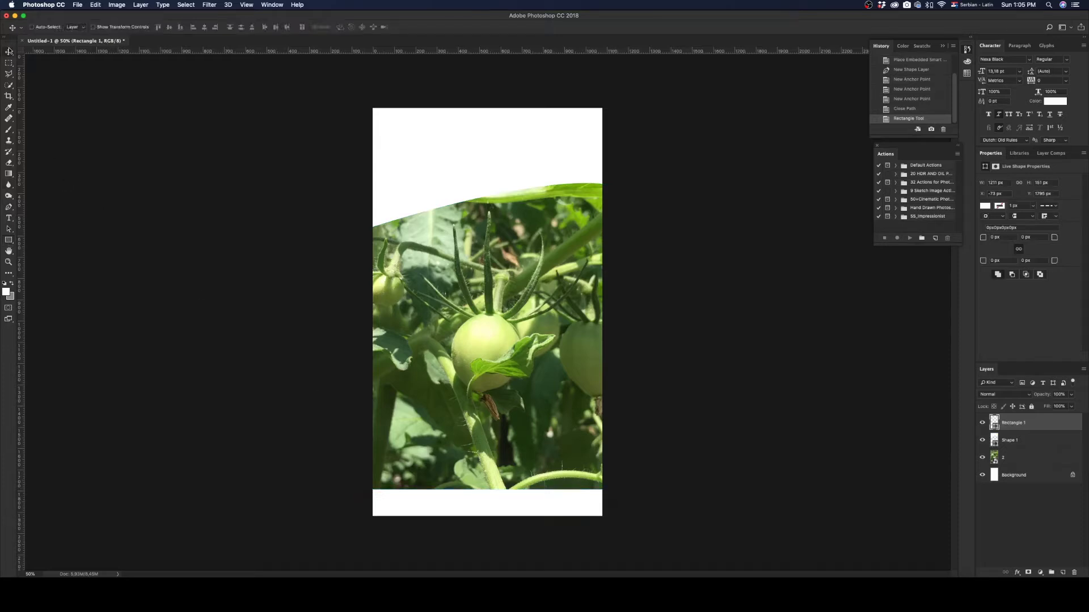
- Rename the curved shape's layer TOP
{"action": "left_click", "coordinate": [1033, 441]}
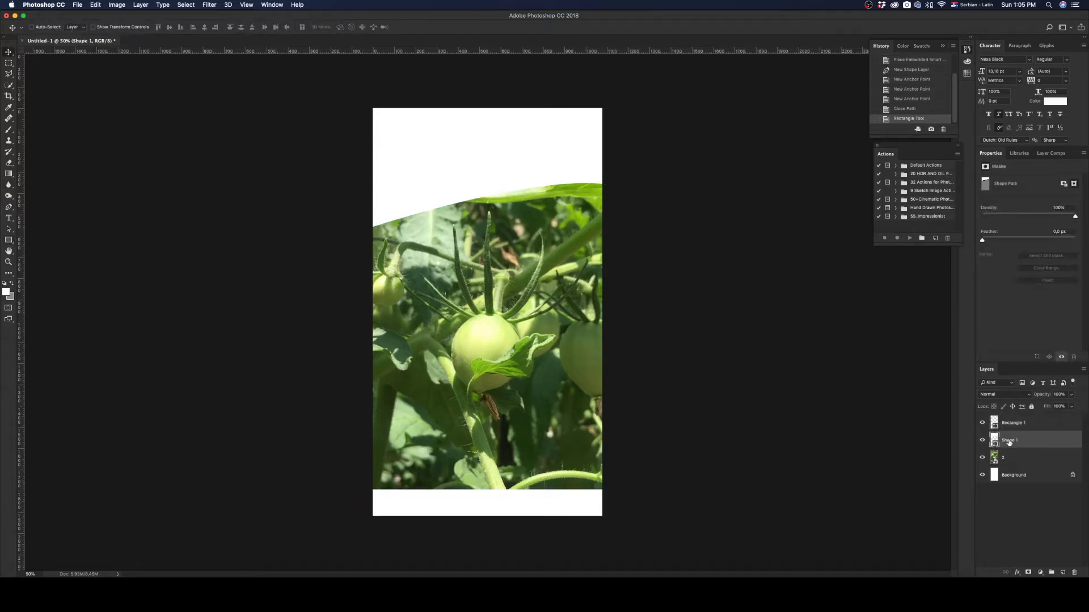
{"action": "double_click", "coordinate": [1009, 441]}
{"action": "type", "text": "TOP"}
{"action": "key", "text": "Return"}
- Rename the rectangle's layer BOTTOM and place the TOP layer above it
{"action": "double_click", "coordinate": [1008, 424]}
{"action": "type", "text": "BO"}
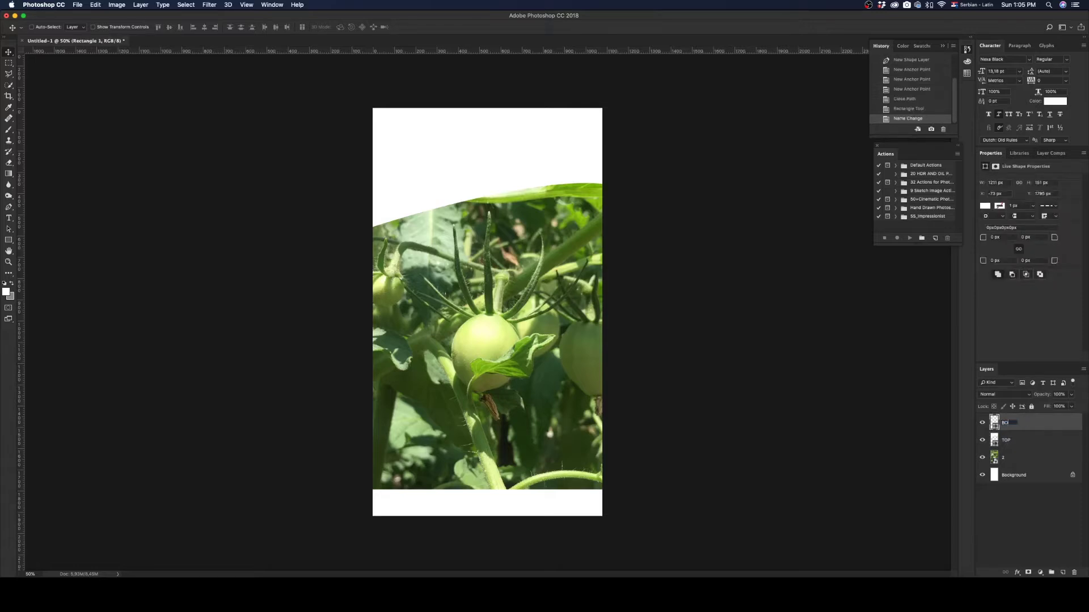
{"action": "type", "text": "TTOM"}
{"action": "key", "text": "Return"}
{"action": "mouse_move", "coordinate": [1024, 440]}
{"action": "left_mouse_down"}
{"action": "mouse_move", "coordinate": [1014, 441]}
{"action": "mouse_move", "coordinate": [1013, 422]}
{"action": "left_mouse_up"}
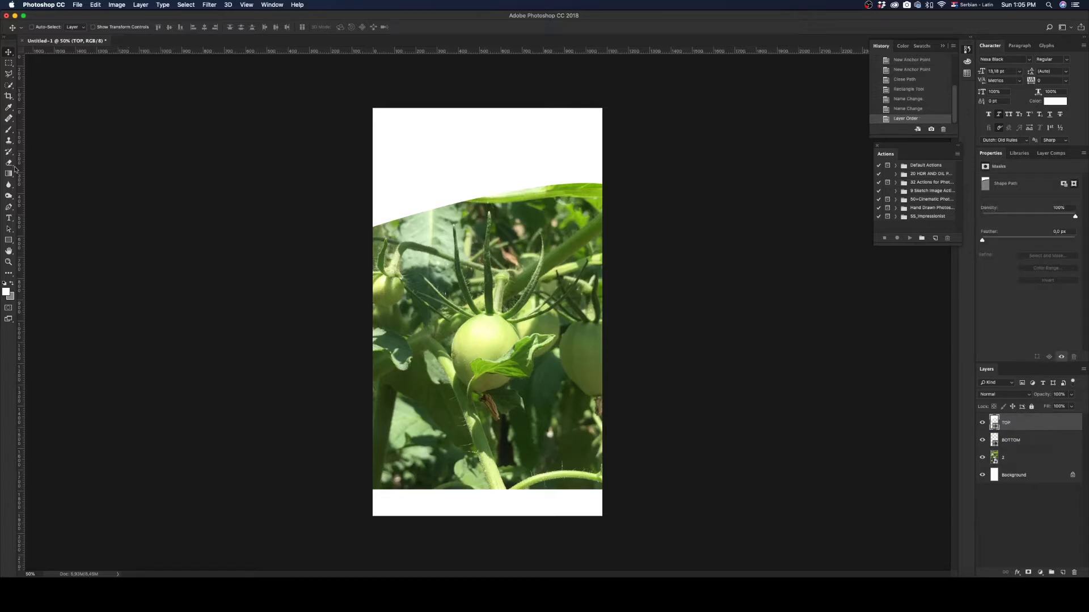
- Add a white text layer reading "POTREBAN SVAKOJ BILJCI" on three lines over the photo
{"action": "left_click", "coordinate": [9, 219]}
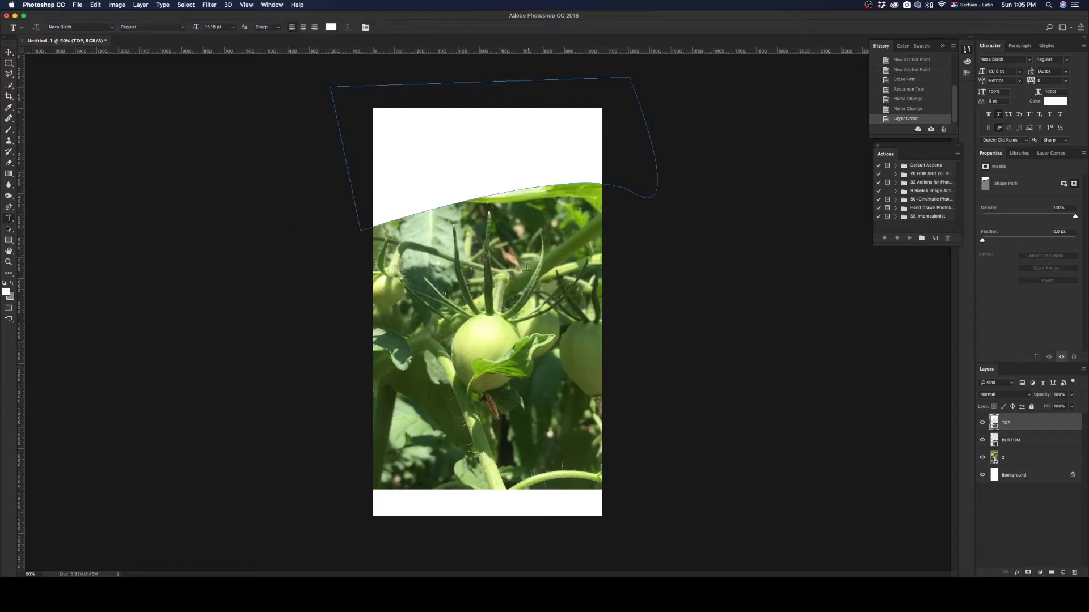
{"action": "left_click", "coordinate": [546, 270]}
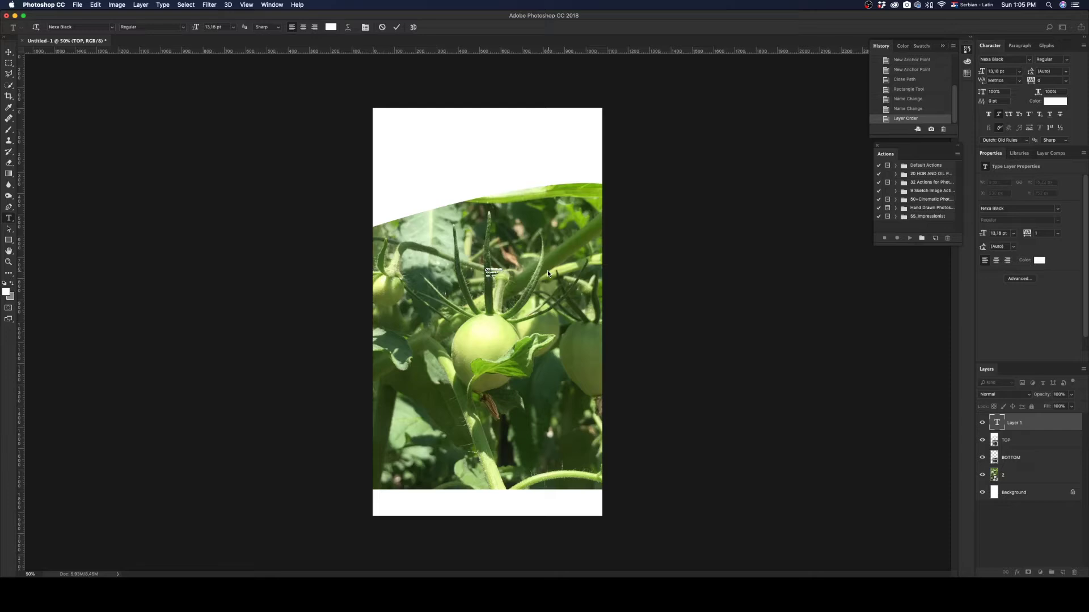
{"action": "key", "text": "super+a"}
{"action": "left_click", "coordinate": [8, 53]}
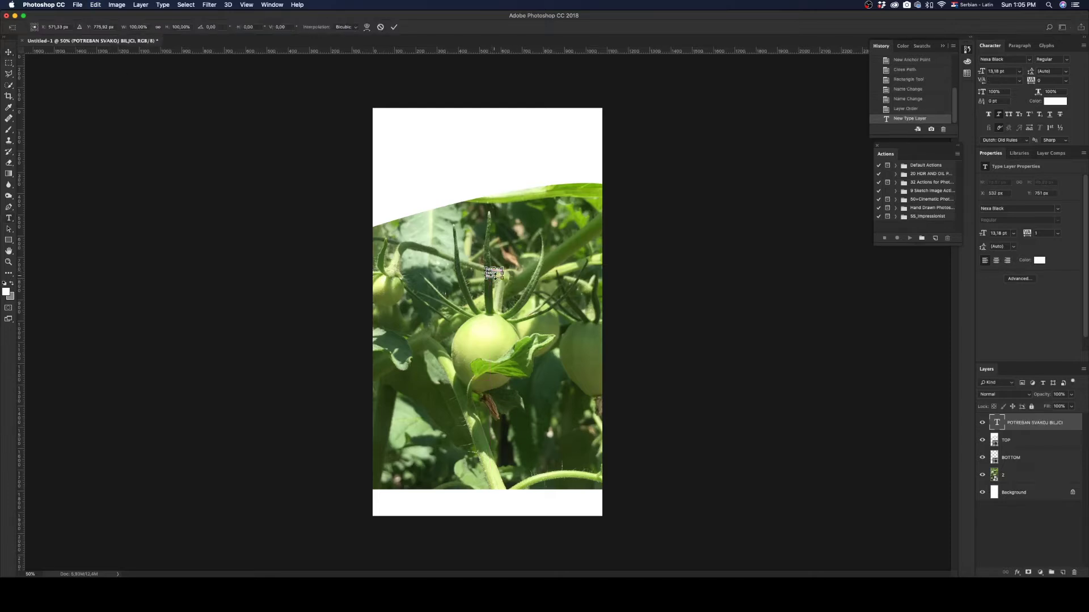
- Scale the heading text up to about 105 pt and position it over the upper part of the photo
{"action": "key", "text": "super+t"}
{"action": "left_click_drag", "start_coordinate": [502, 279], "coordinate": [560, 312]}
{"action": "left_click_drag", "start_coordinate": [511, 244], "coordinate": [509, 284]}
{"action": "key", "text": "Return"}
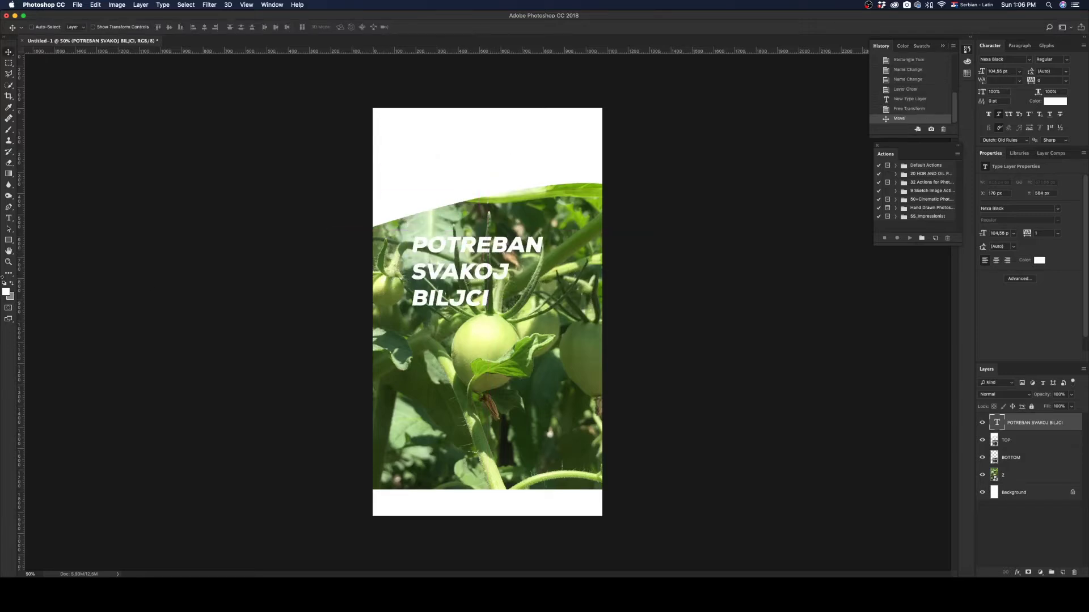
- Sample the green 719244 from the tomato area of the photo as the foreground colour and check its hex code
{"action": "left_click", "coordinate": [9, 107]}
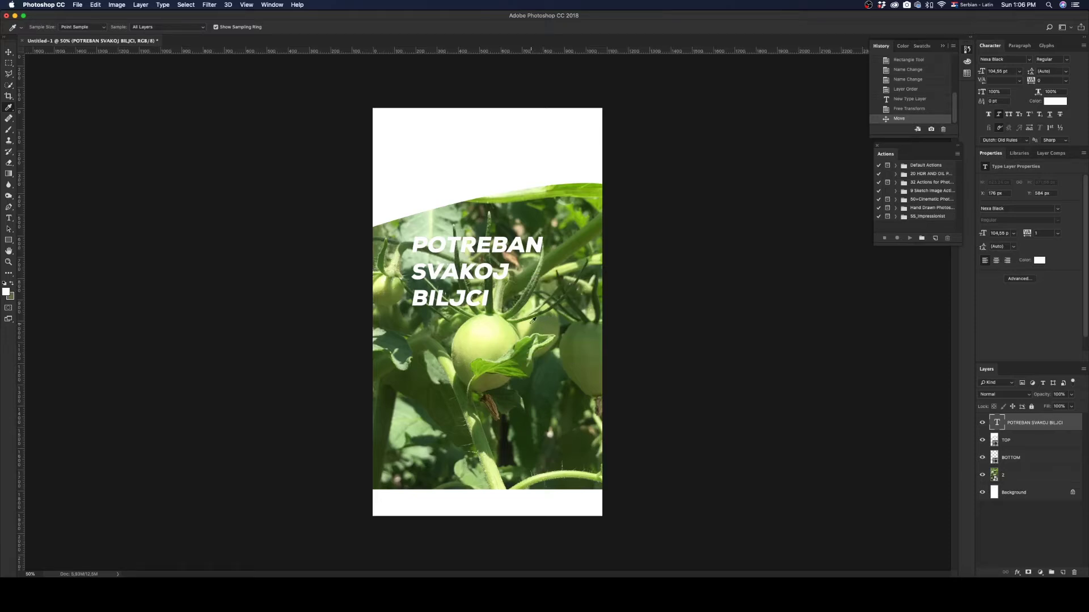
{"action": "left_click", "coordinate": [530, 323]}
{"action": "left_click", "coordinate": [543, 316]}
{"action": "left_click_drag", "start_coordinate": [543, 316], "coordinate": [537, 321]}
{"action": "left_click", "coordinate": [6, 293]}
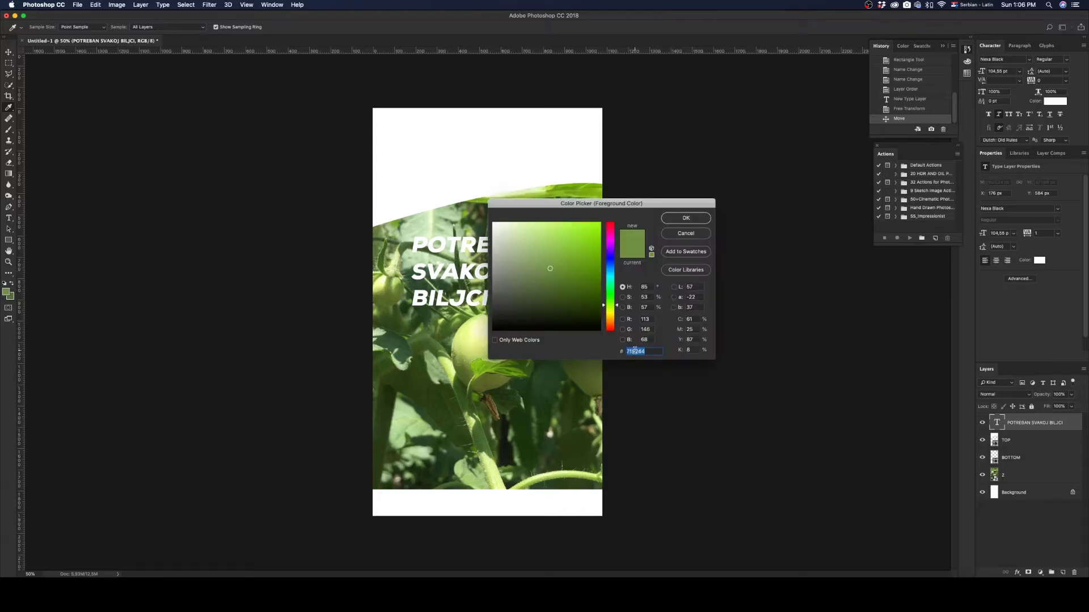
{"action": "left_click", "coordinate": [678, 219]}
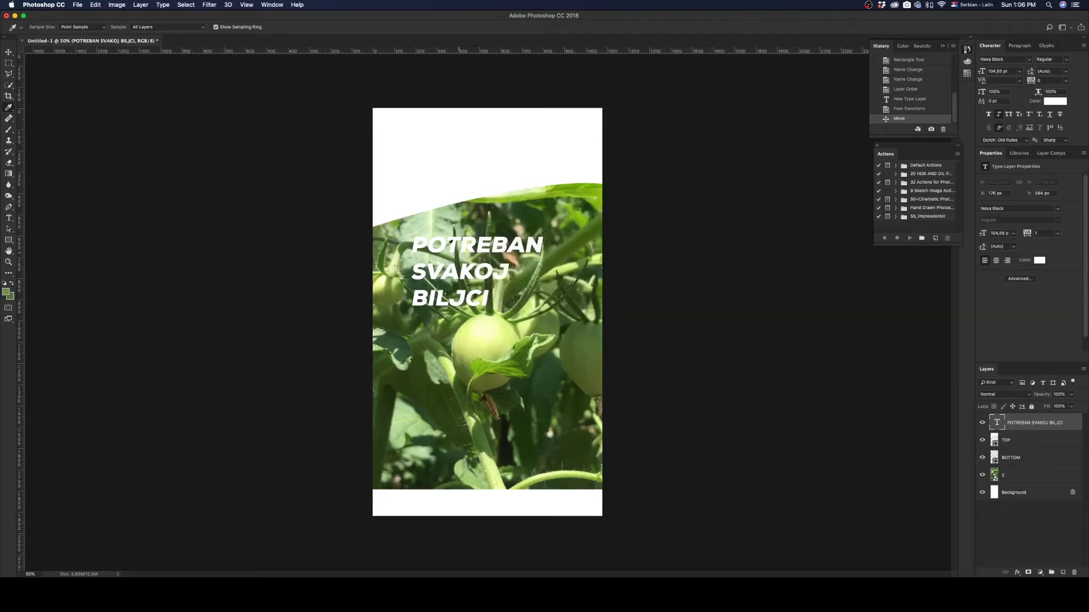
{"action": "left_click", "coordinate": [9, 53]}
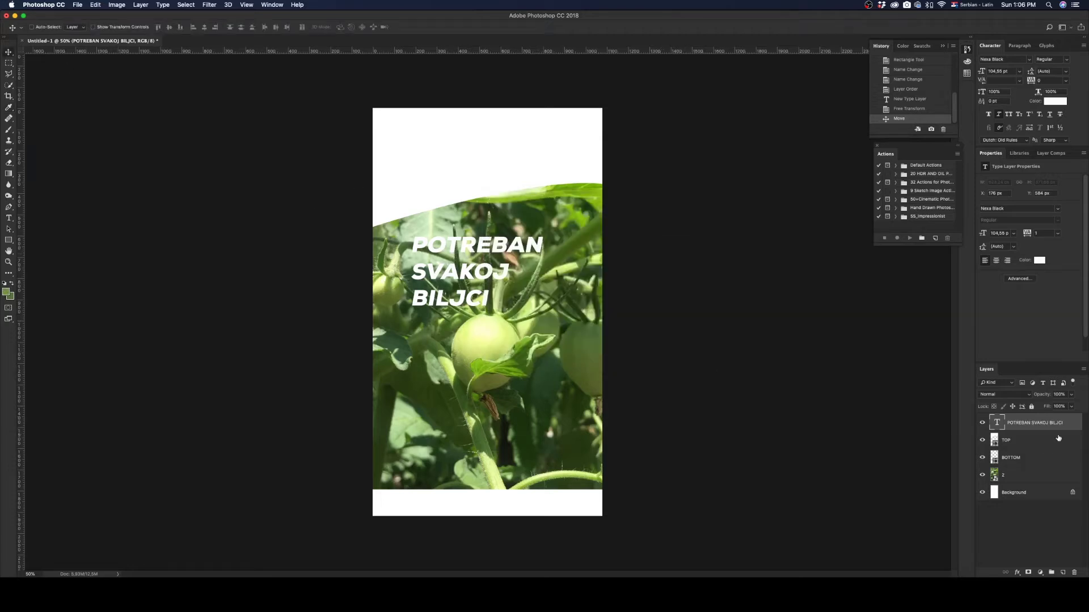
- Set the heading text colour to 719244 and move the heading up onto the white curved area
{"action": "left_click", "coordinate": [9, 218]}
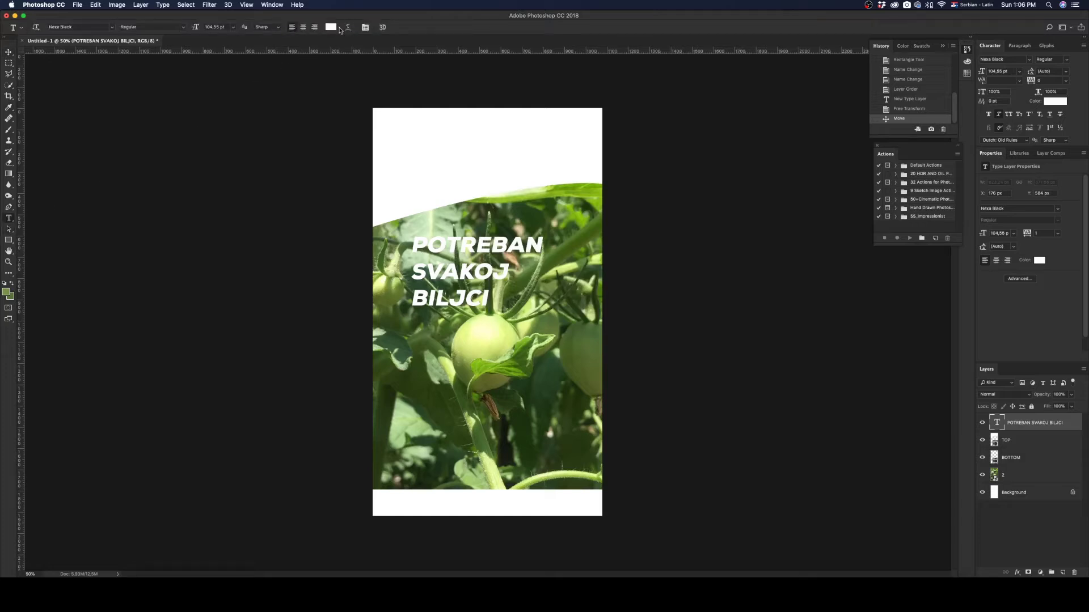
{"action": "left_click", "coordinate": [332, 28]}
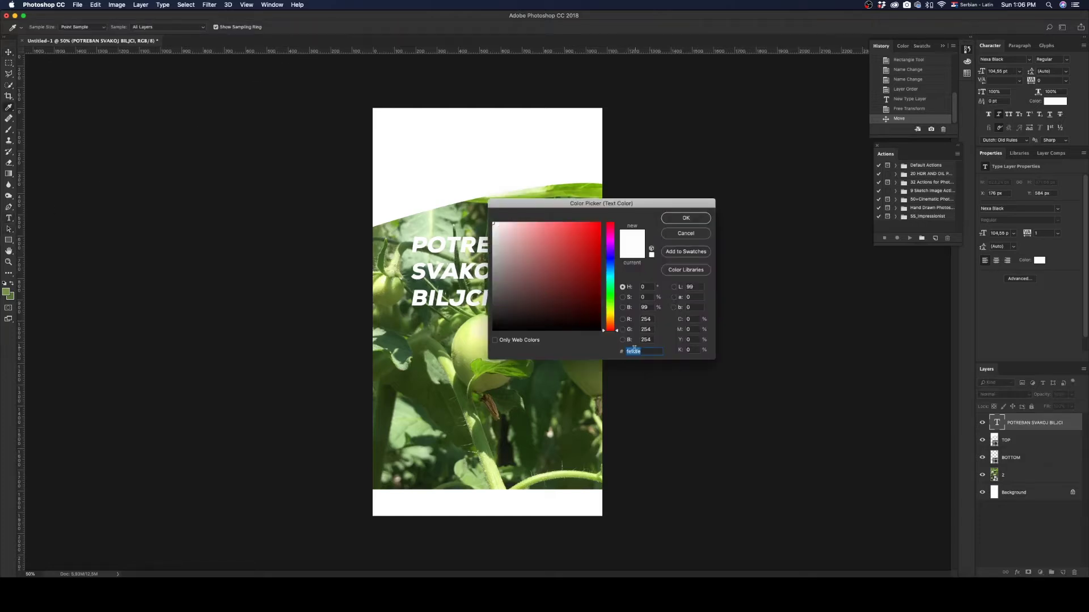
{"action": "type", "text": "719244"}
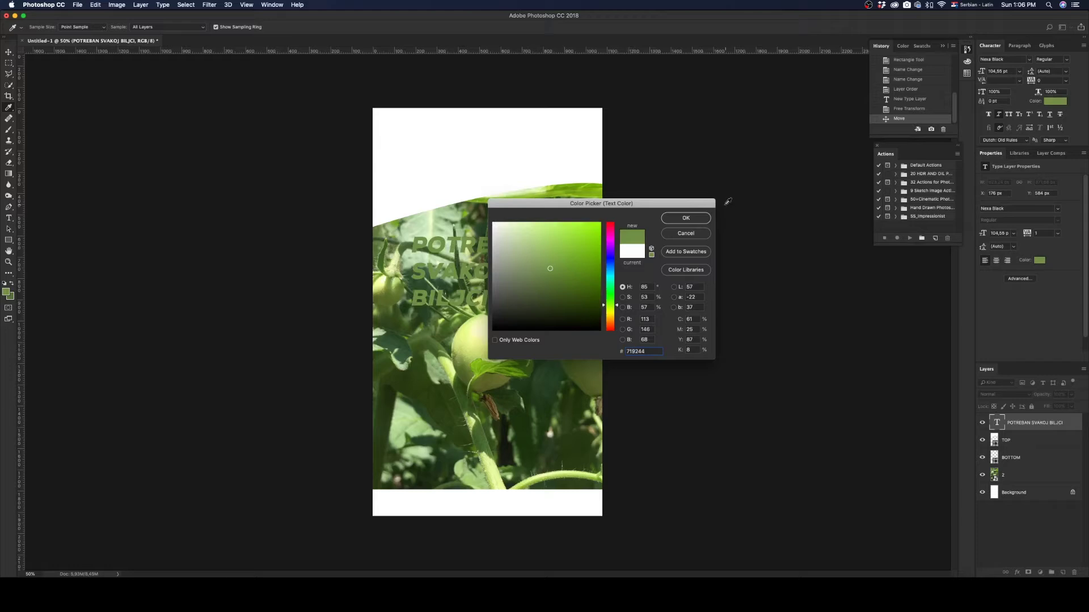
{"action": "left_click", "coordinate": [698, 219]}
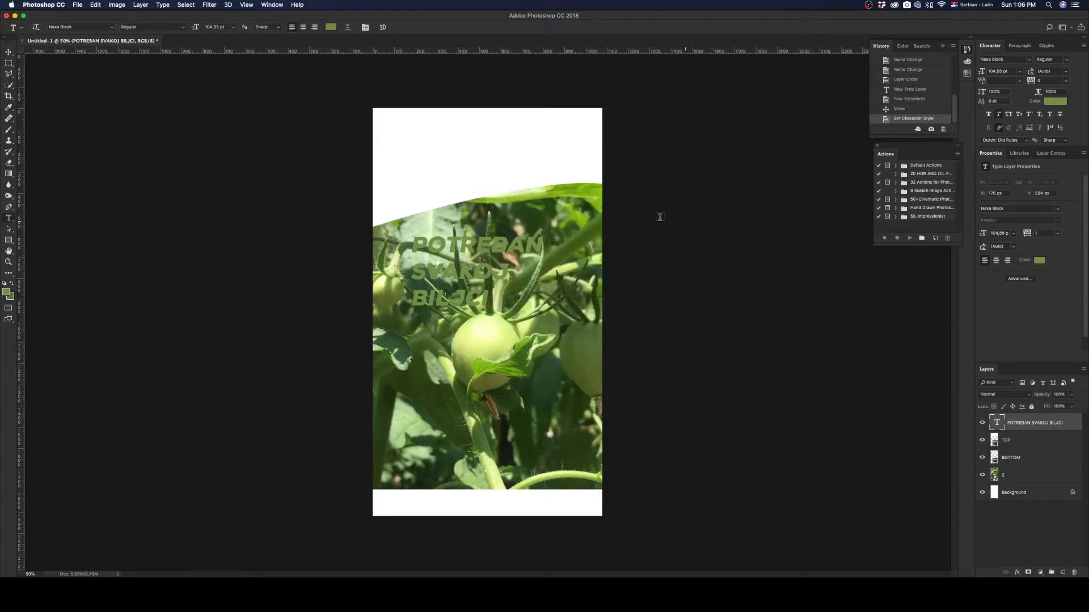
{"action": "key", "text": "v"}
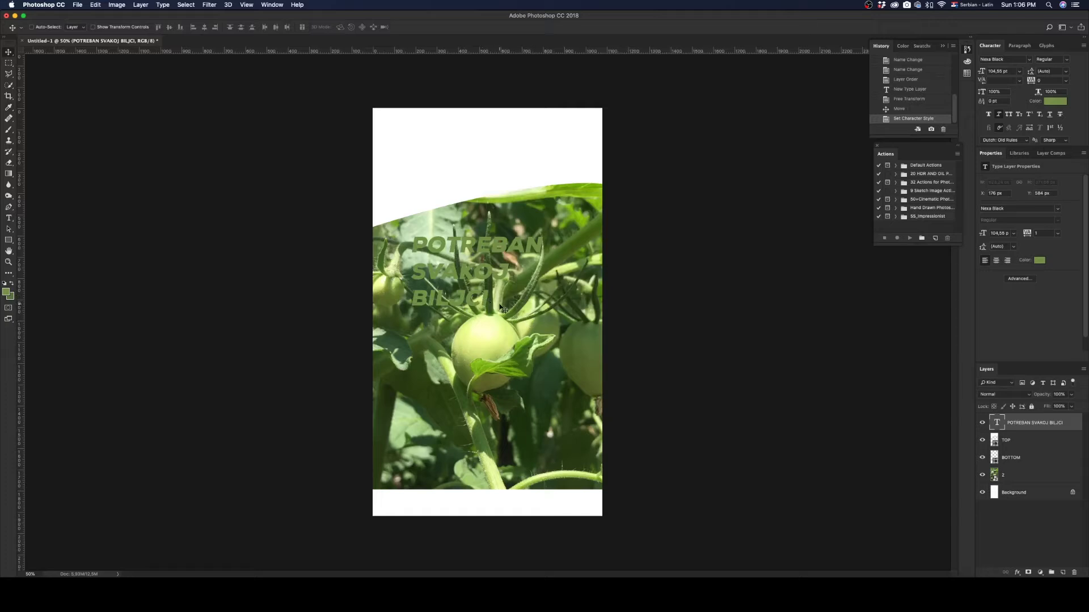
{"action": "left_click_drag", "start_coordinate": [487, 303], "coordinate": [461, 185]}
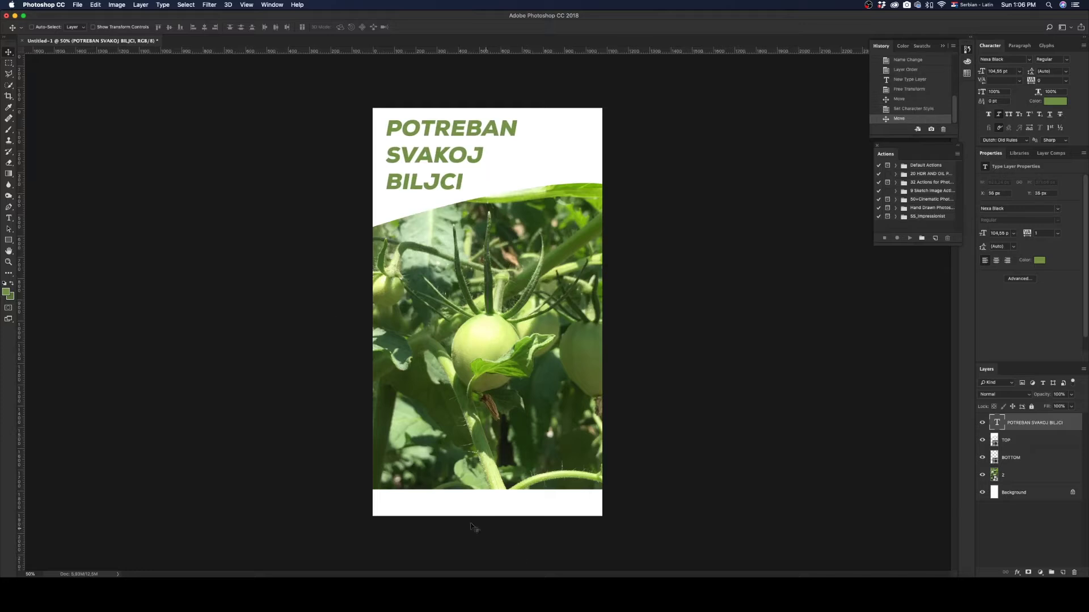
{"action": "left_click", "coordinate": [8, 219]}
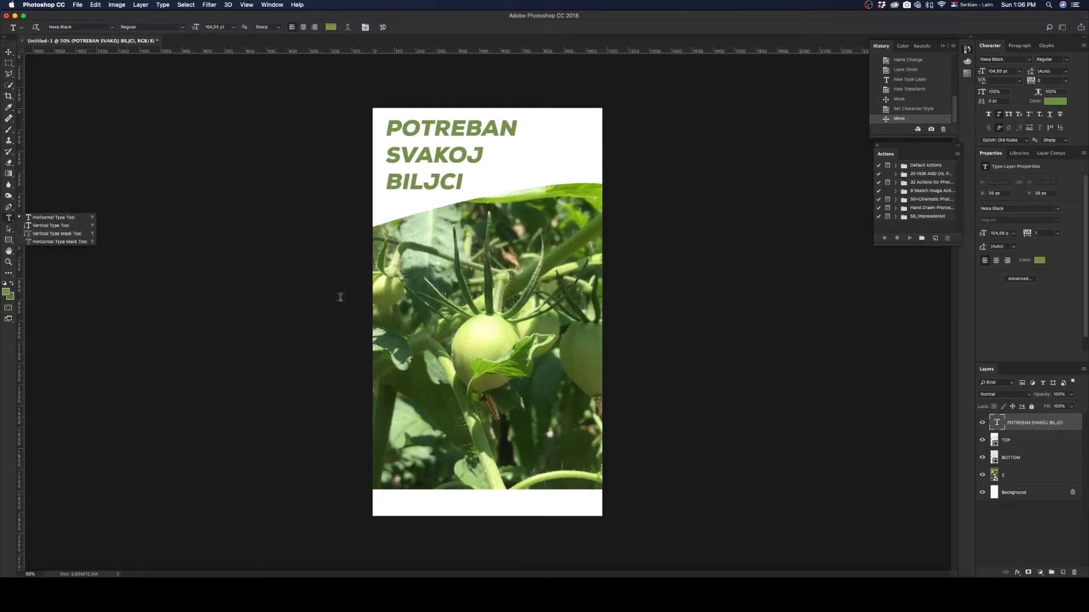
{"action": "left_click", "coordinate": [467, 366]}
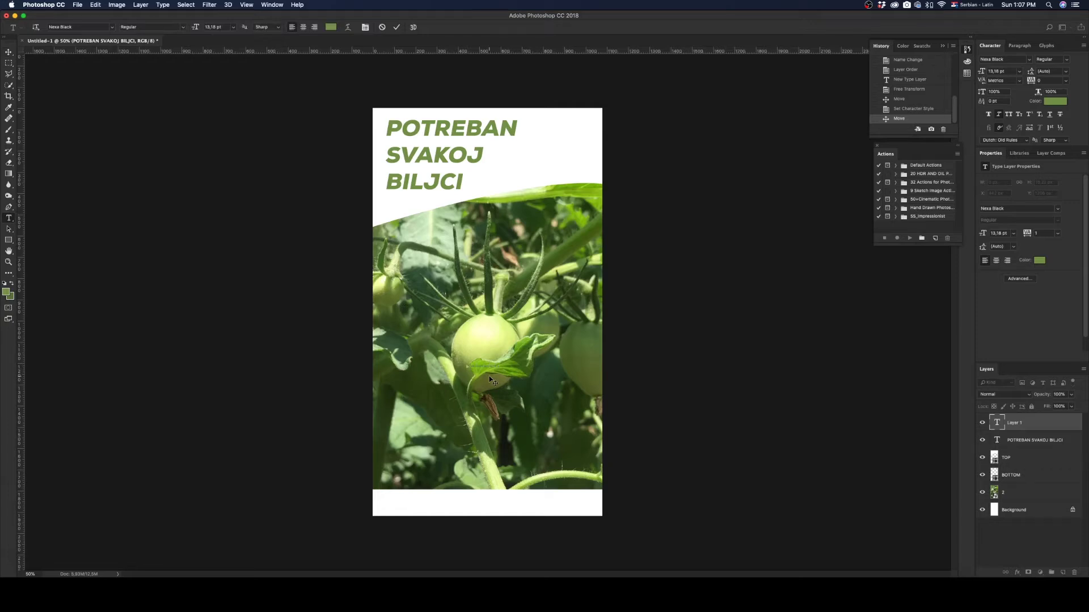
{"action": "key", "text": "ctrl+t"}
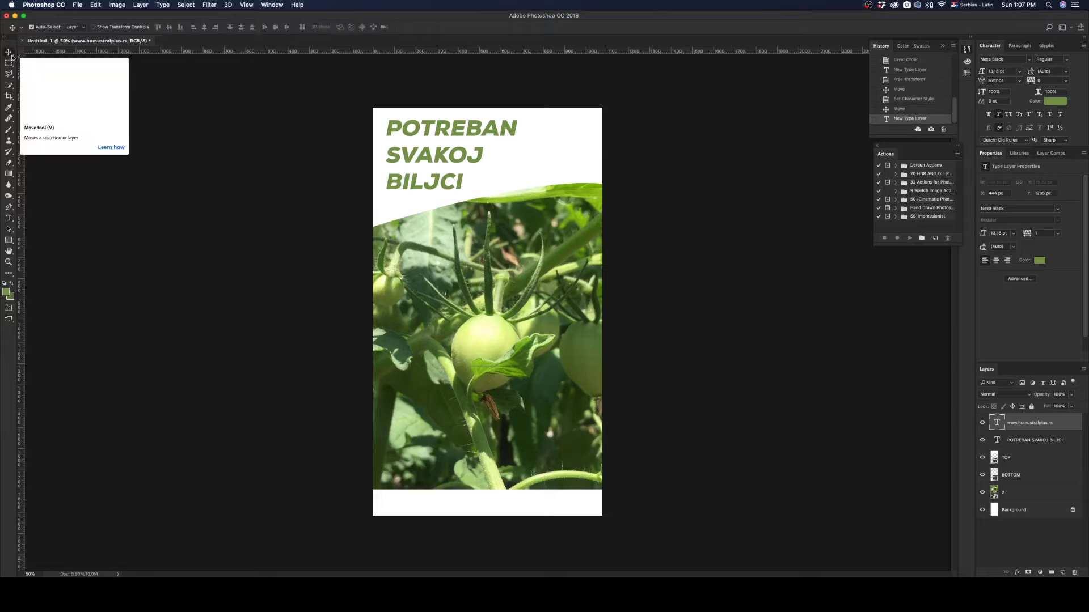
{"action": "left_click_drag", "start_coordinate": [498, 366], "coordinate": [528, 511]}
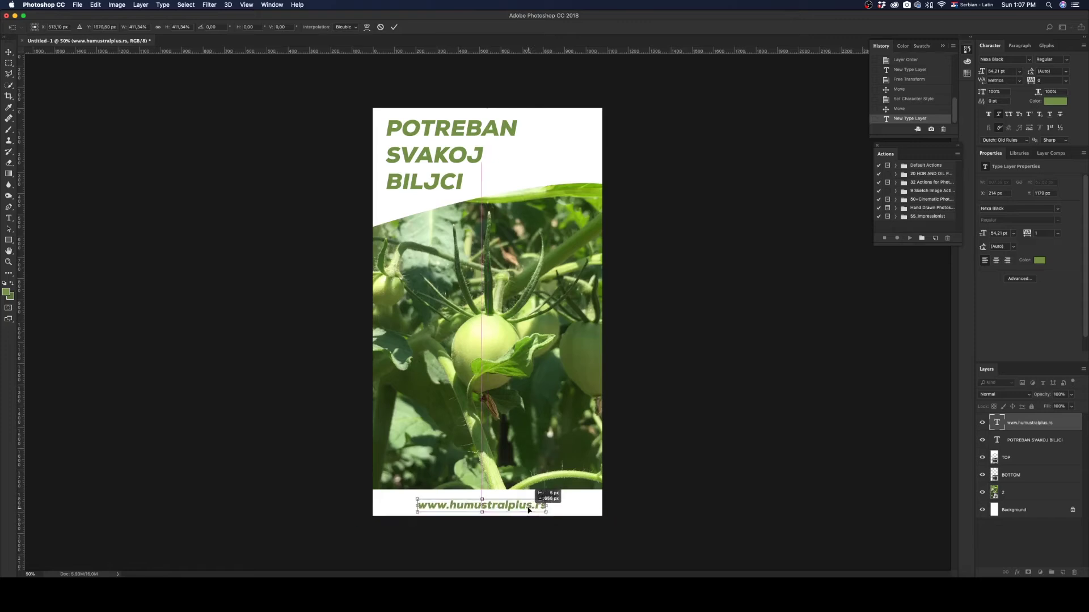
- Nudge the web address into place within the bottom band and centre it horizontally on the Background layer
{"action": "key", "text": "Up"}
{"action": "key", "text": "Up"}
{"action": "key", "text": "Up"}
{"action": "key", "text": "Up"}
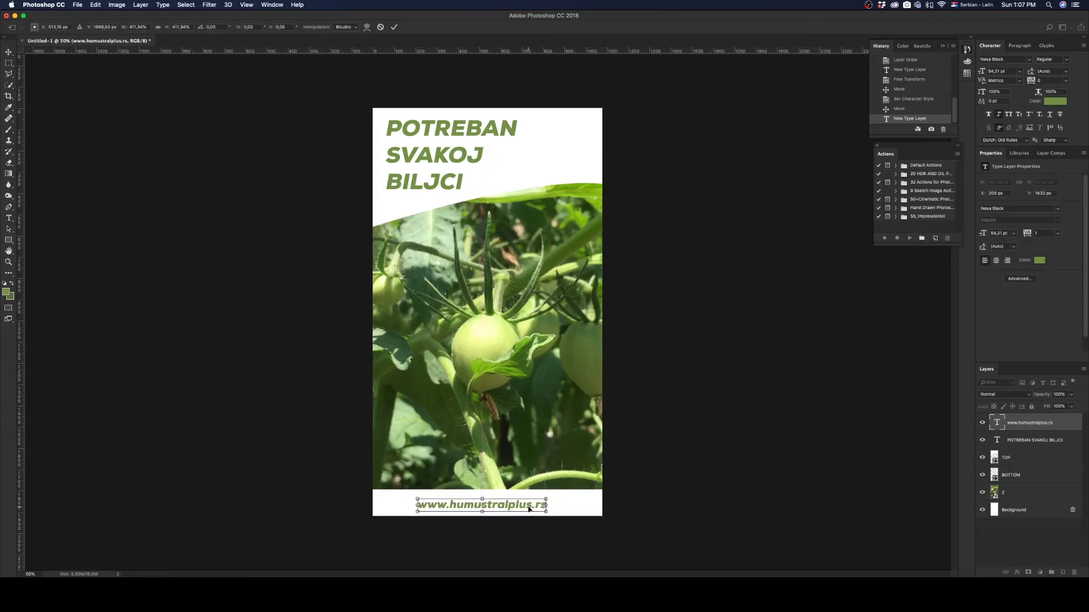
{"action": "key", "text": "Down"}
{"action": "key", "text": "Down"}
{"action": "key", "text": "Down"}
{"action": "key", "text": "Down"}
{"action": "key", "text": "Right"}
{"action": "key", "text": "Right"}
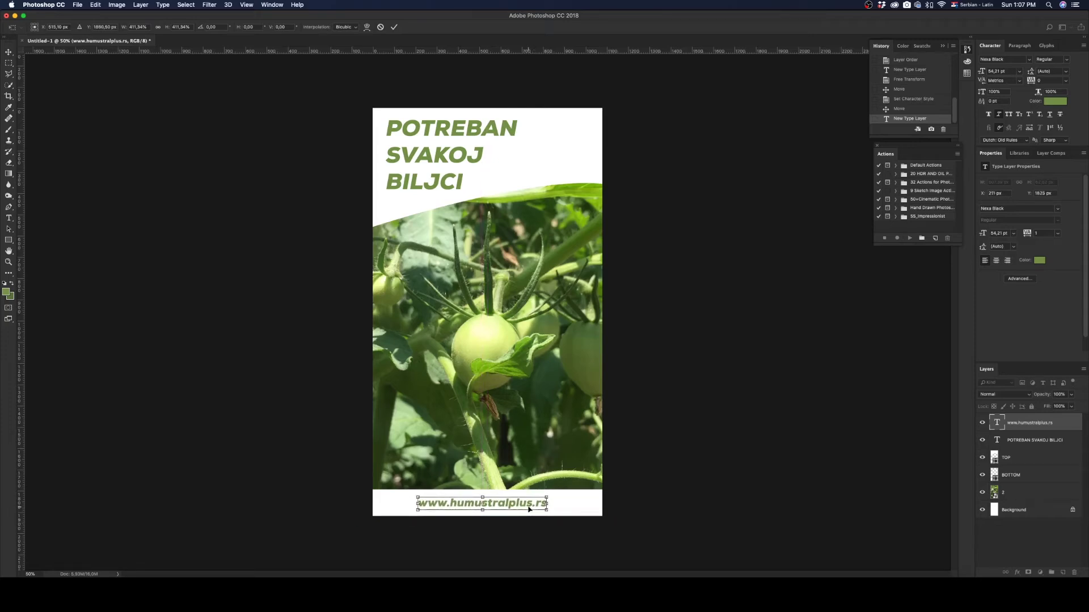
{"action": "key", "text": "Return"}
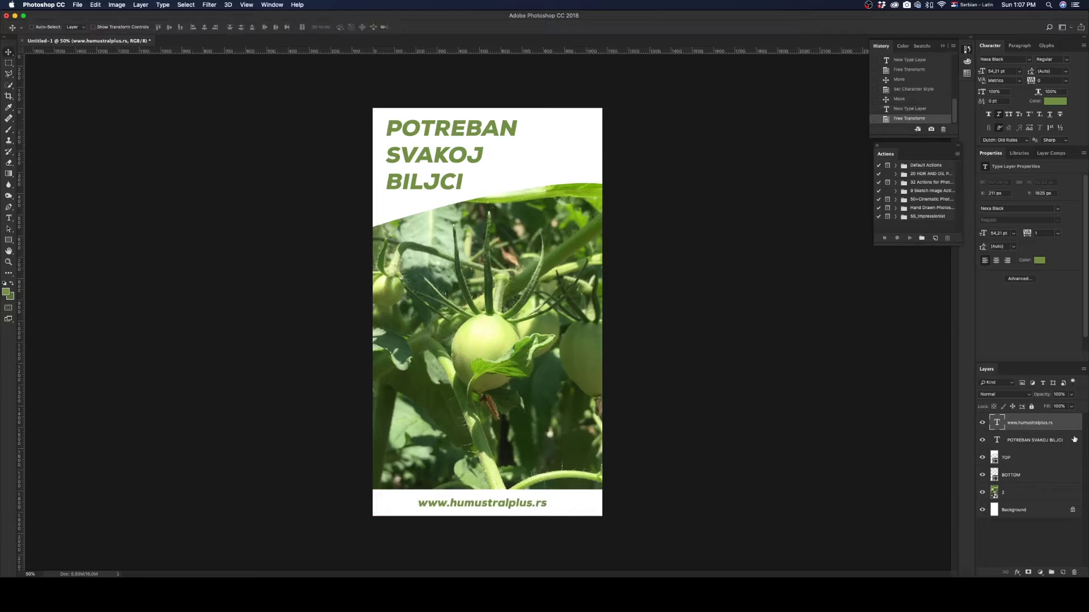
{"action": "left_click", "coordinate": [1024, 511], "text": "super"}
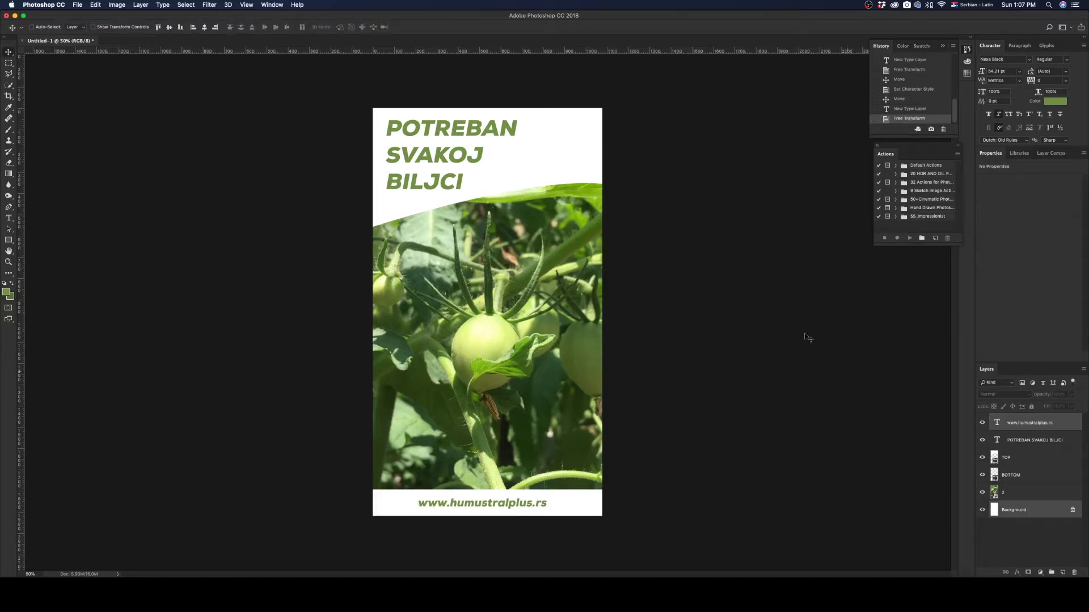
{"action": "left_click", "coordinate": [204, 28]}
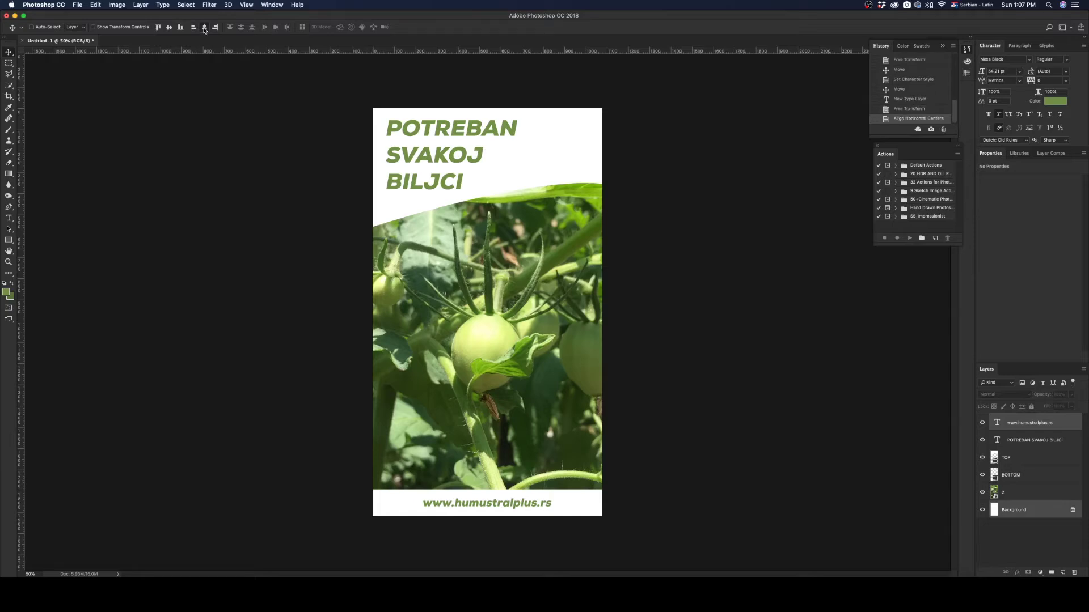
- Place LOGO_transparent.png from Finder directly above the TOP layer, about 360 px wide, over the upper part of the photo
{"action": "left_click", "coordinate": [1040, 460]}
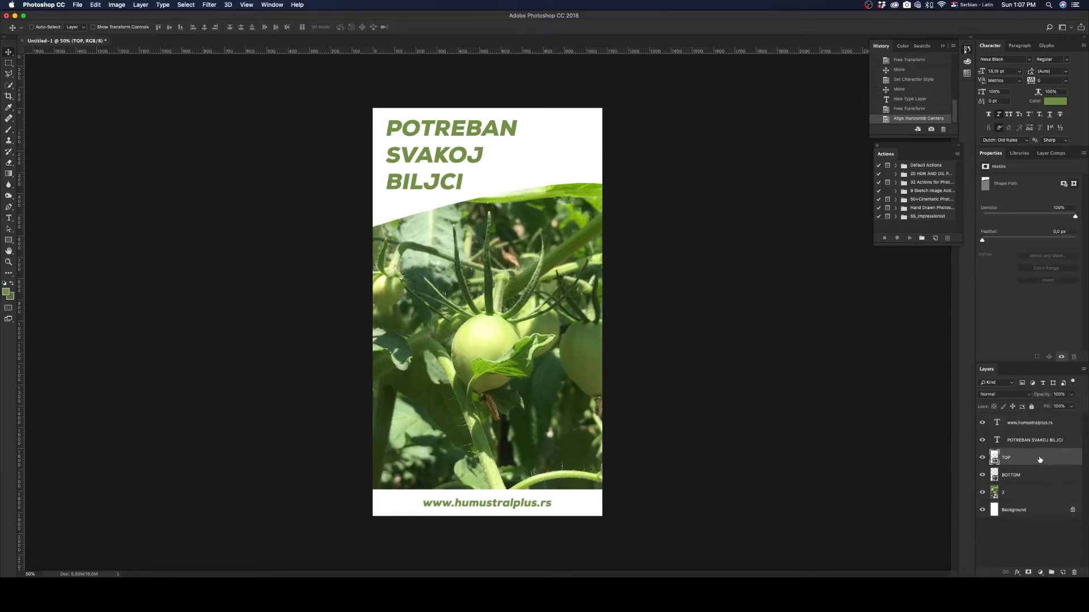
{"action": "mouse_move", "coordinate": [1039, 459]}
{"action": "left_mouse_down"}
{"action": "mouse_move", "coordinate": [1039, 432]}
{"action": "mouse_move", "coordinate": [1039, 454]}
{"action": "left_mouse_up"}
{"action": "left_click", "coordinate": [140, 574]}
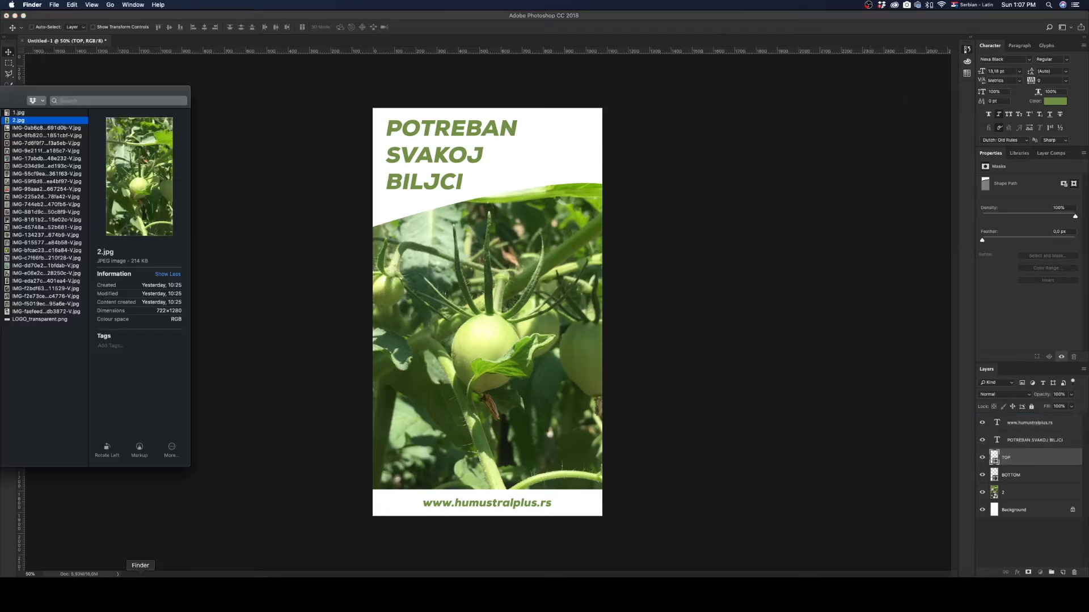
{"action": "left_click", "coordinate": [21, 321]}
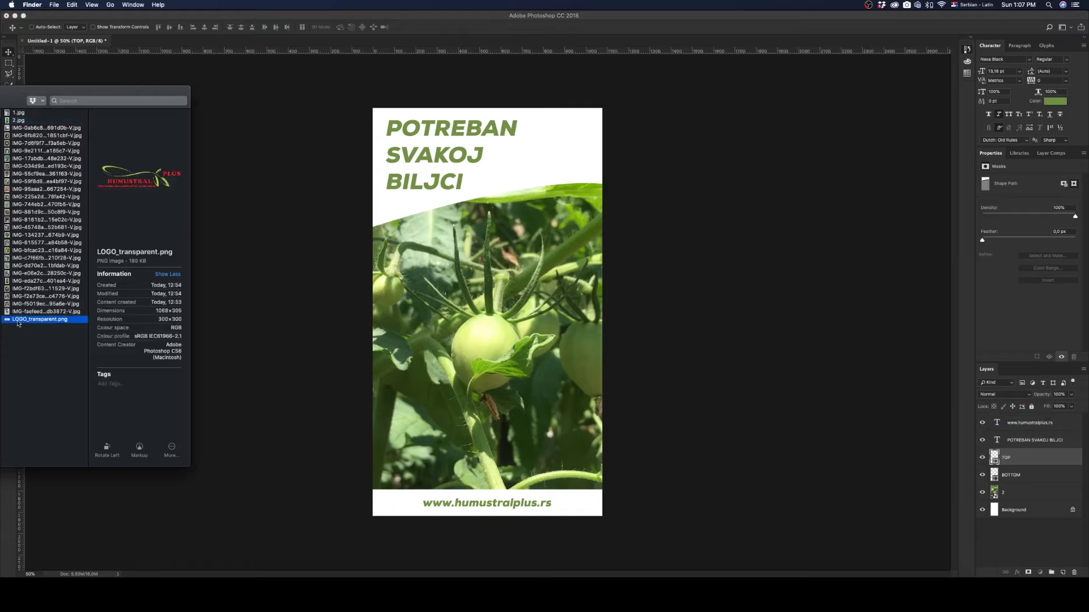
{"action": "left_click_drag", "start_coordinate": [8, 321], "coordinate": [533, 237]}
{"action": "key", "text": "Return"}
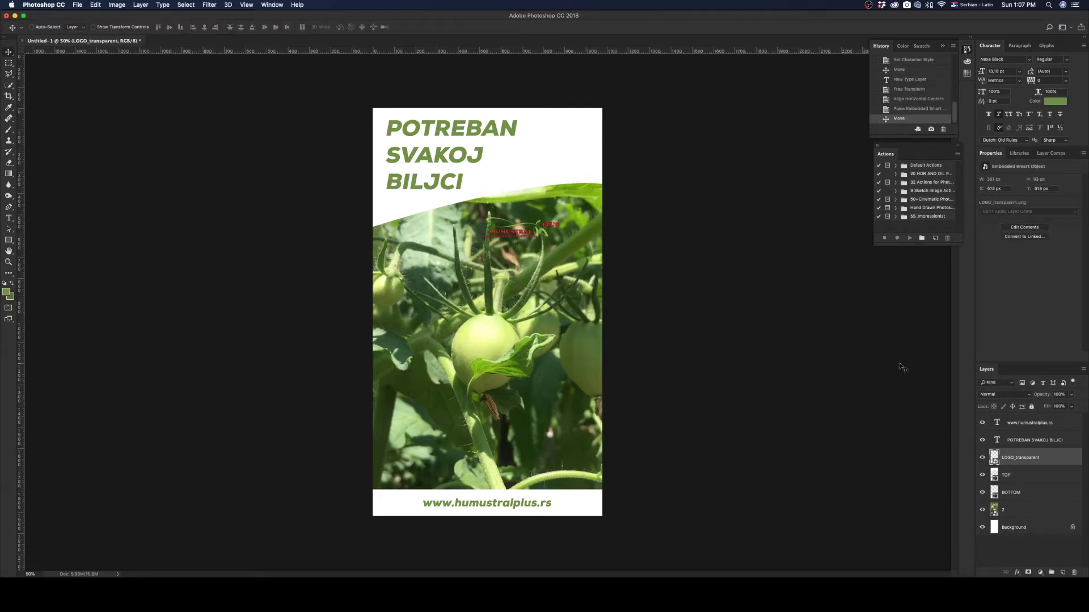
- Add a white outside stroke of about 10 px to the logo layer and collapse its effects list
{"action": "left_click", "coordinate": [1018, 573]}
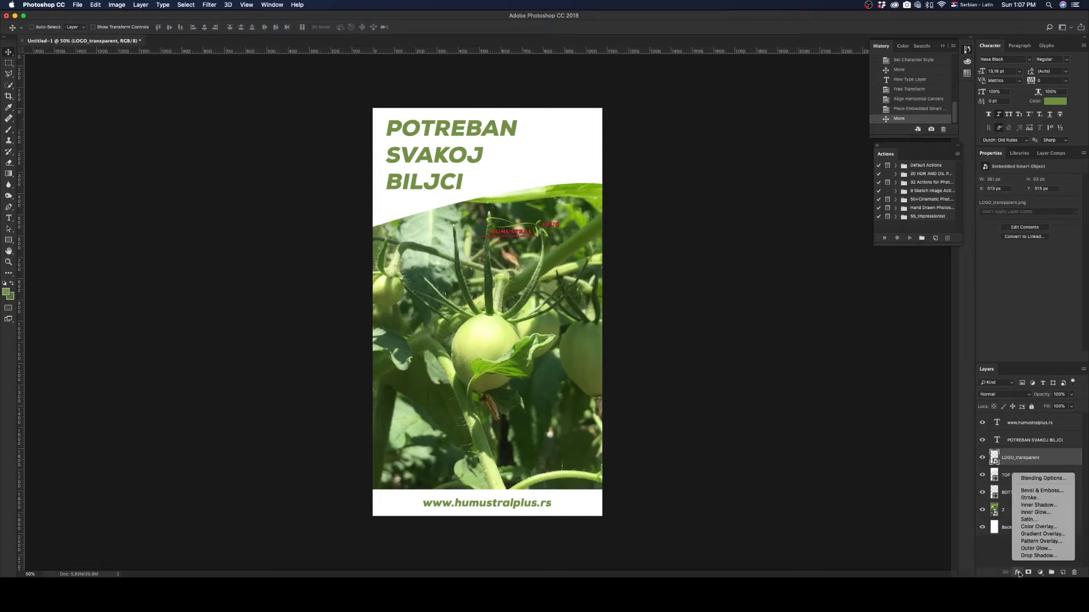
{"action": "left_click", "coordinate": [1030, 498]}
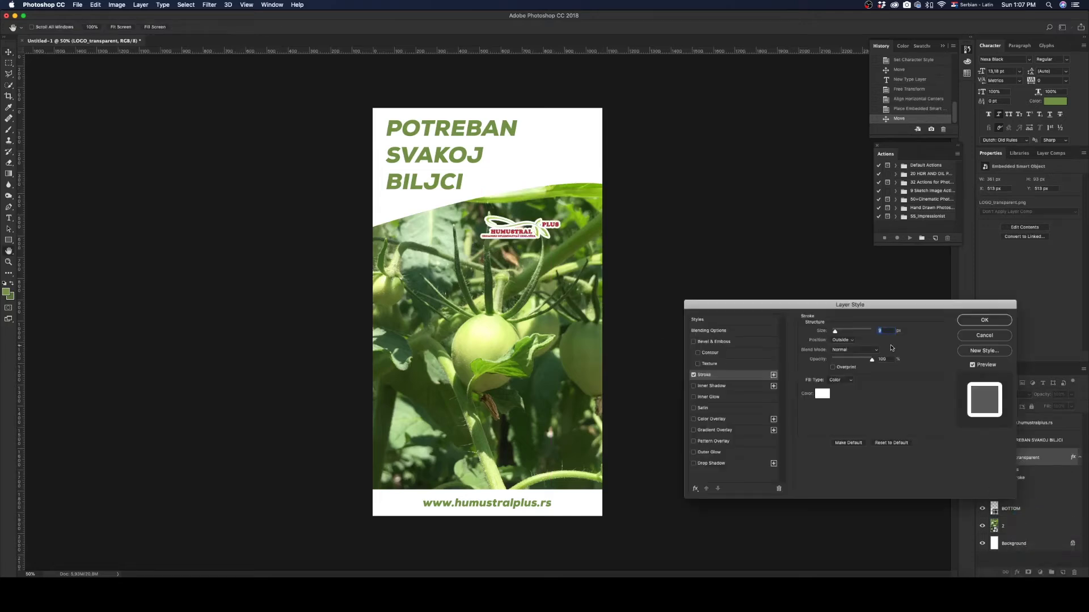
{"action": "left_click", "coordinate": [850, 341]}
{"action": "left_click", "coordinate": [843, 341]}
{"action": "left_click_drag", "start_coordinate": [836, 334], "coordinate": [835, 335]}
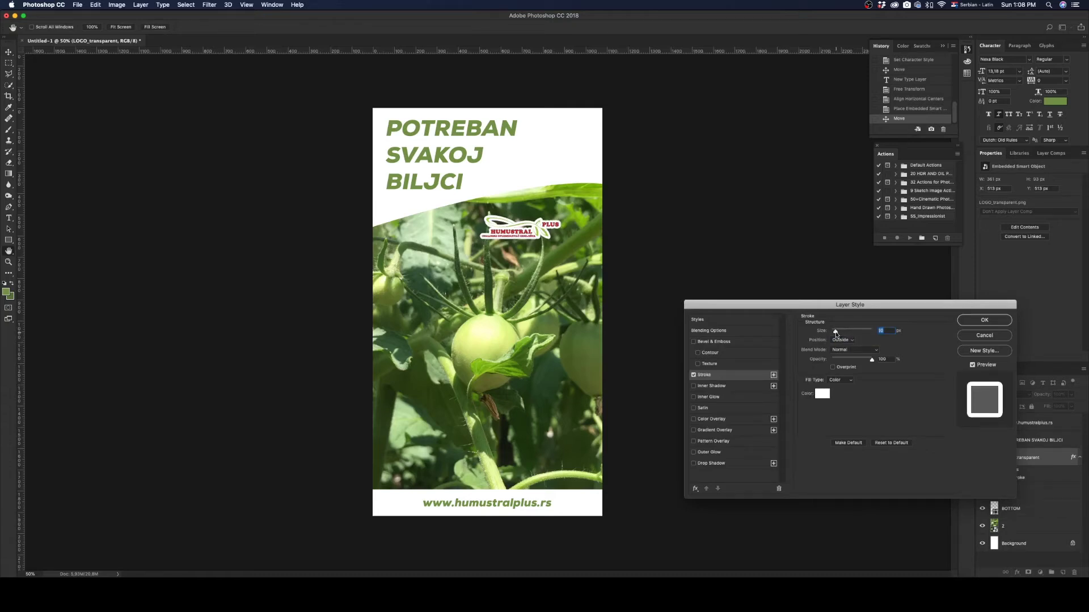
{"action": "left_click", "coordinate": [995, 321]}
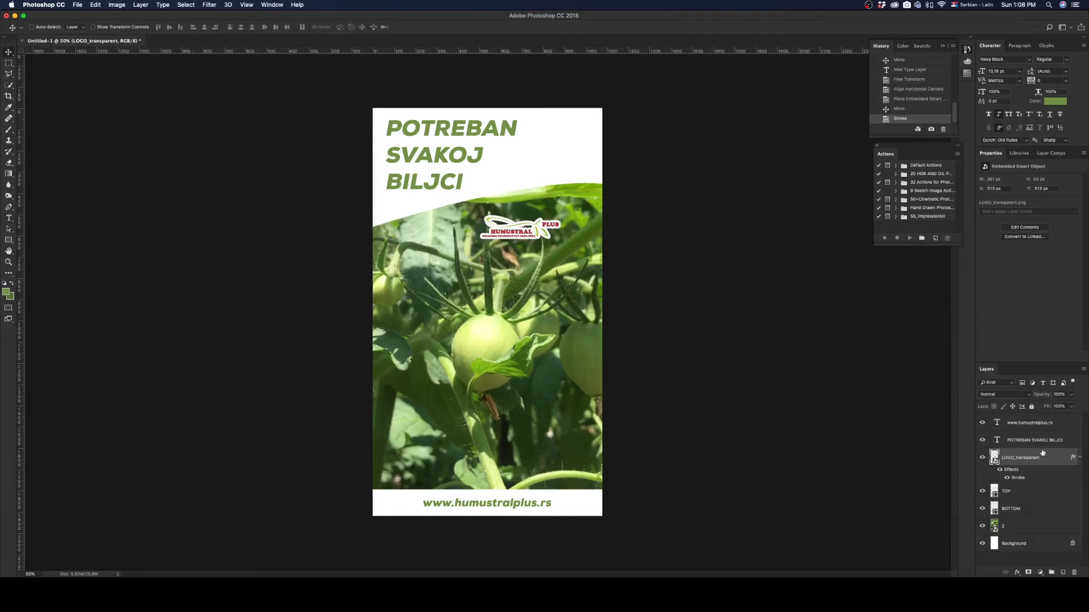
{"action": "left_click", "coordinate": [1079, 457]}
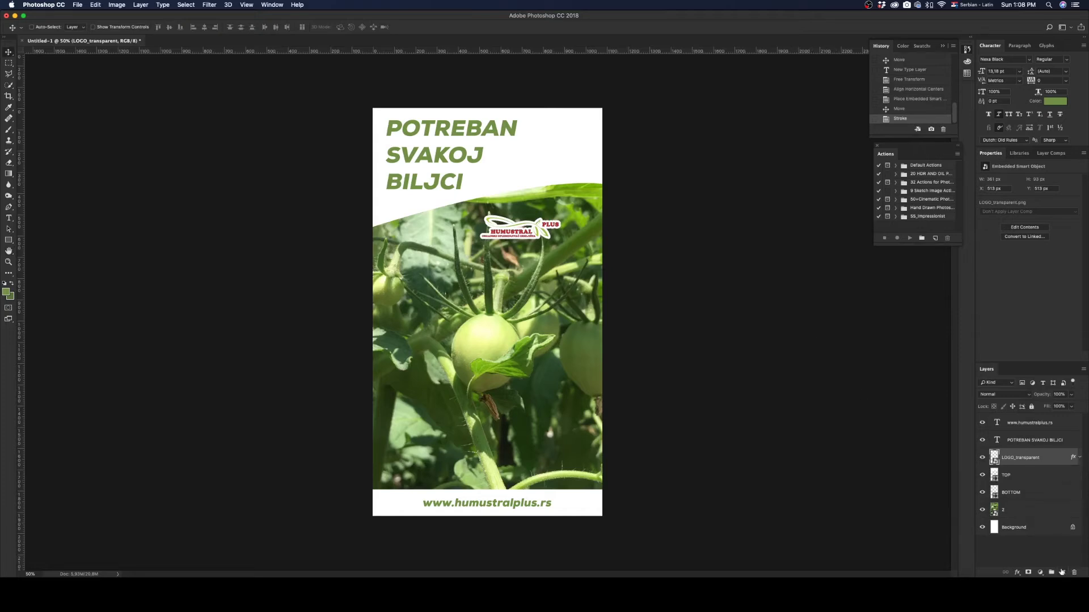
- Create a new layer above the logo and set the brush's foreground colour to white
{"action": "left_click", "coordinate": [1061, 572]}
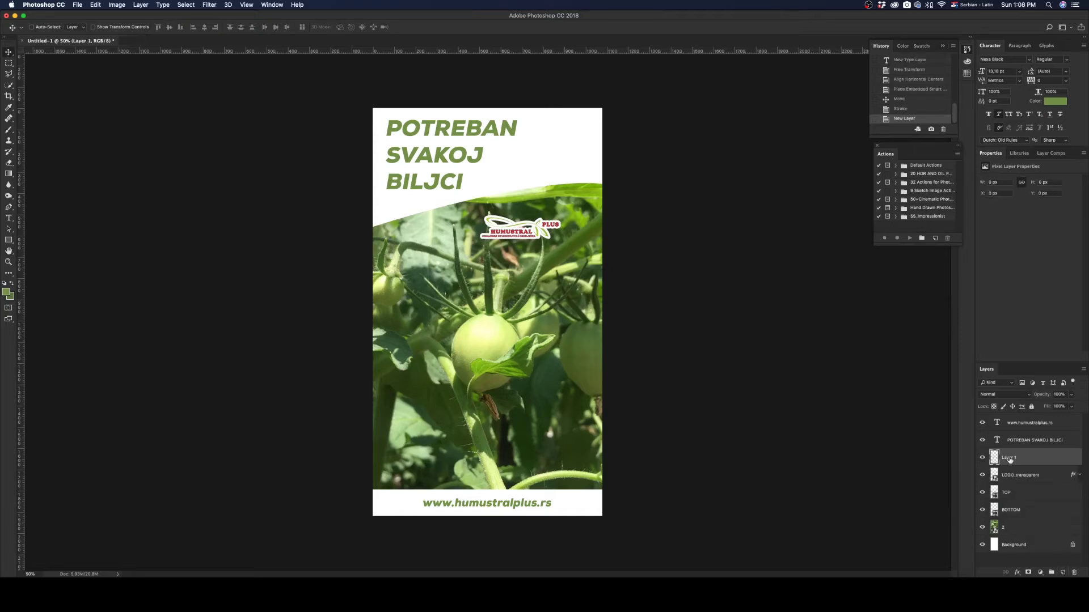
{"action": "left_click", "coordinate": [9, 130]}
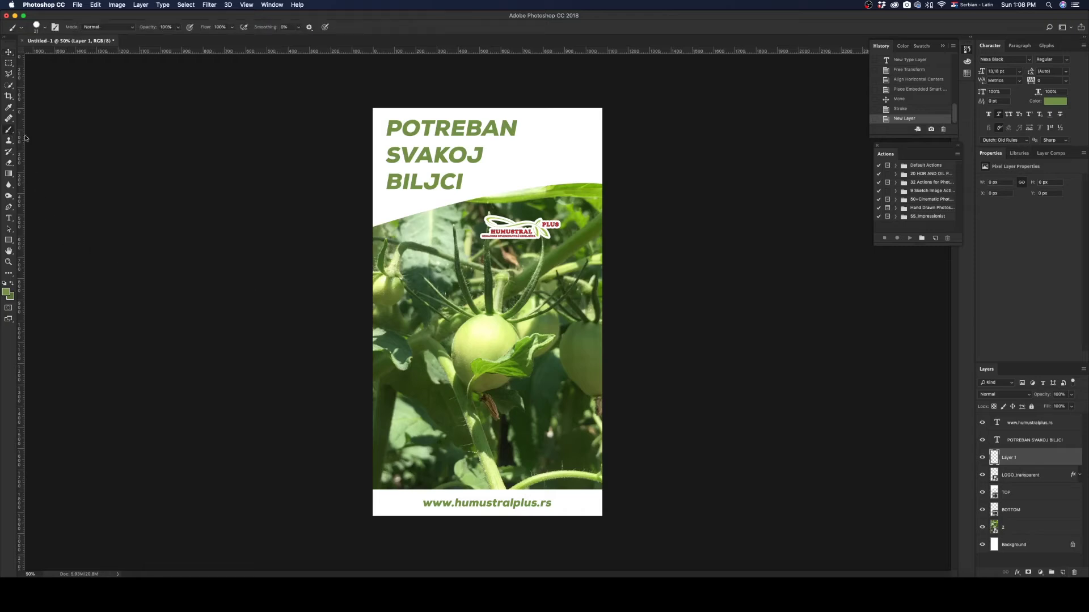
{"action": "left_click", "coordinate": [6, 293]}
{"action": "left_click", "coordinate": [493, 223]}
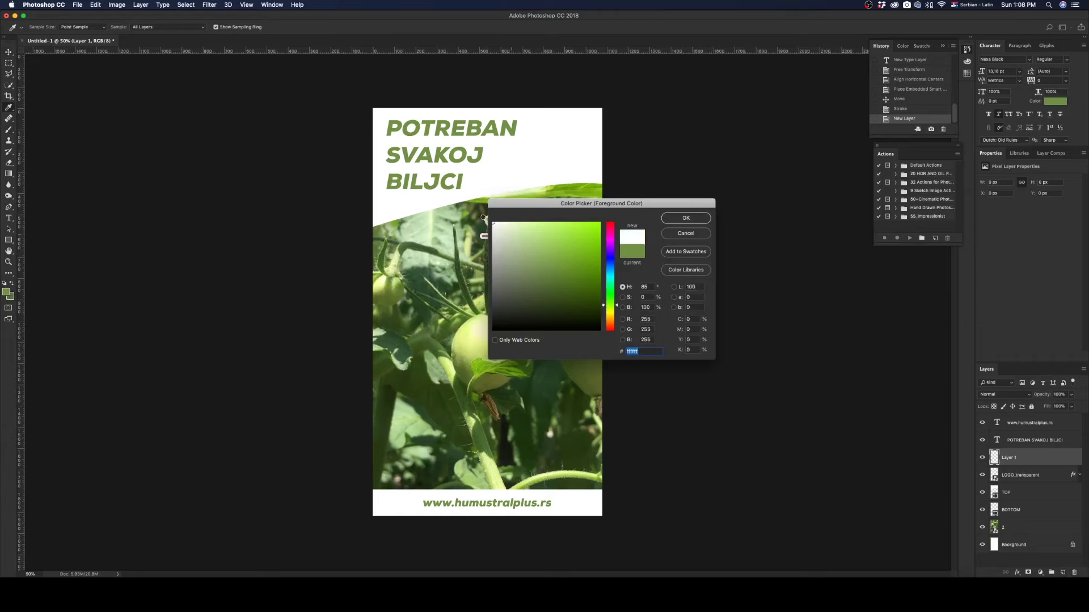
{"action": "left_click", "coordinate": [699, 223]}
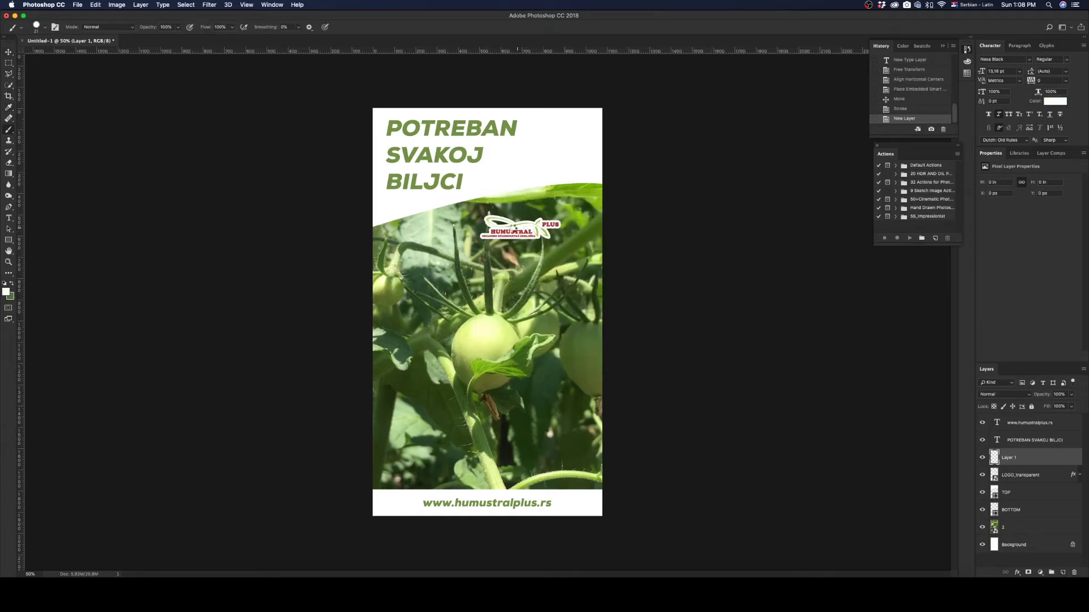
- Paint white over the gaps inside the logo and move the painted layer beneath the logo layer
{"action": "mouse_move", "coordinate": [511, 228]}
{"action": "left_mouse_down"}
{"action": "mouse_move", "coordinate": [545, 224]}
{"action": "mouse_move", "coordinate": [499, 227]}
{"action": "left_mouse_up"}
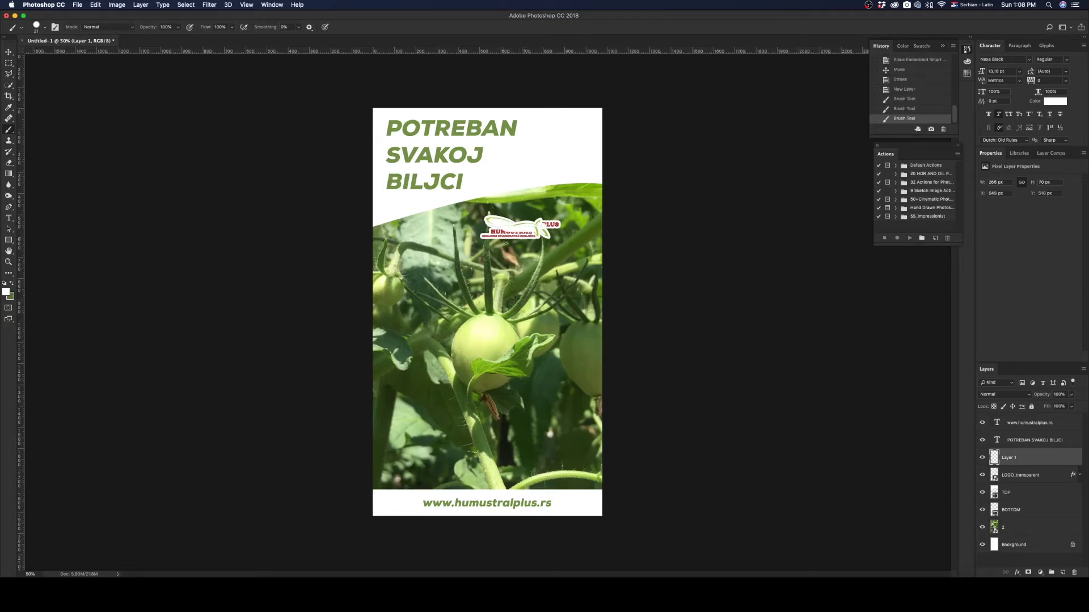
{"action": "left_click", "coordinate": [508, 225]}
{"action": "left_click", "coordinate": [9, 52]}
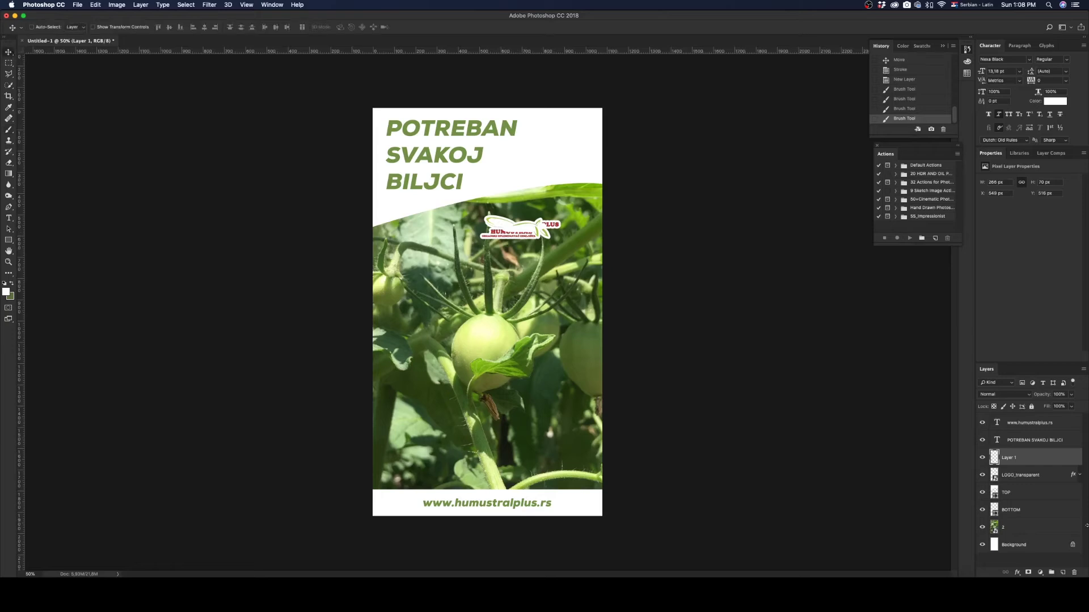
{"action": "left_click_drag", "start_coordinate": [1019, 459], "coordinate": [1020, 479]}
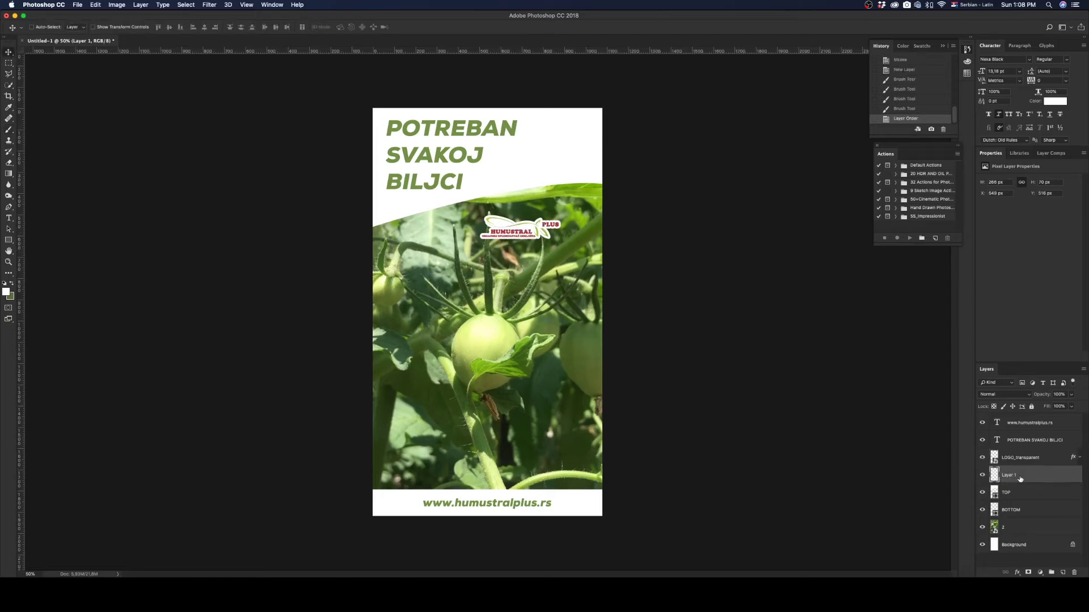
- Group the logo with its white fill layer as "LOGO" and move it beside BILJCI on the white curved area
{"action": "left_click", "coordinate": [1025, 461], "text": "shift"}
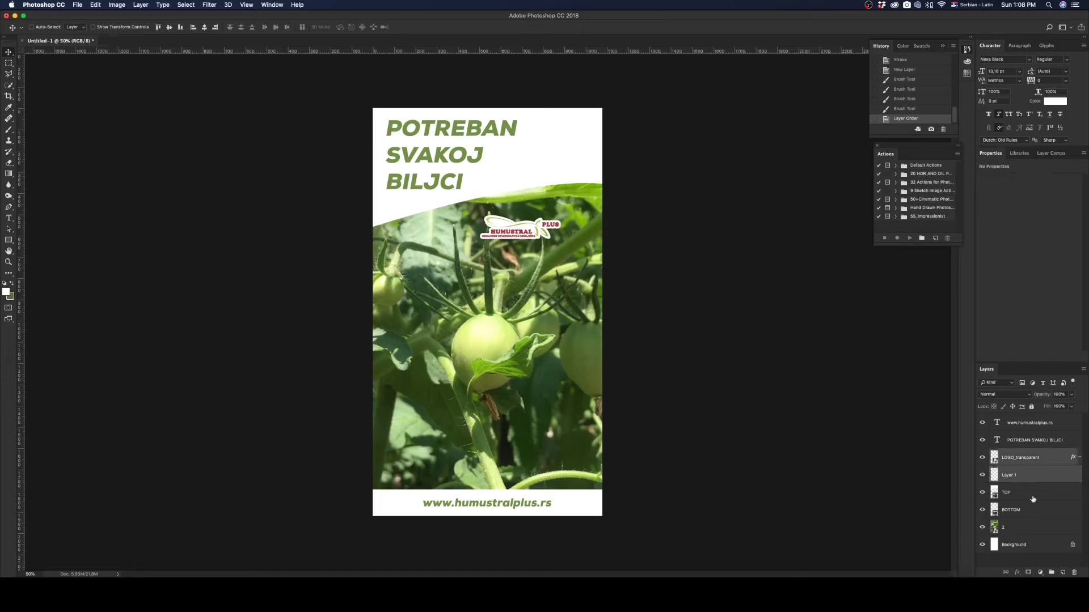
{"action": "left_click", "coordinate": [1052, 573]}
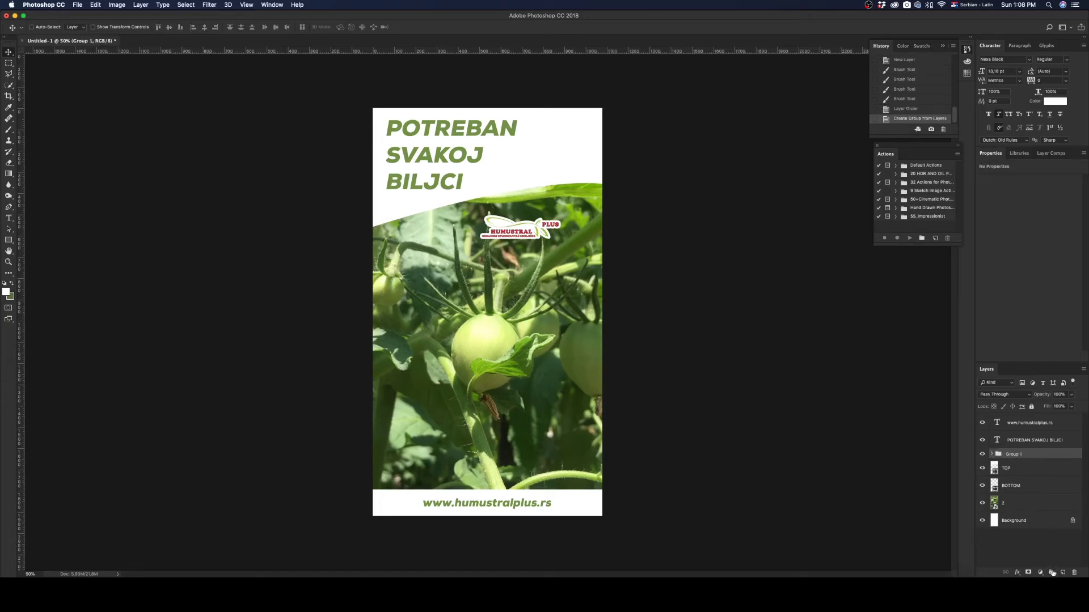
{"action": "double_click", "coordinate": [1012, 454]}
{"action": "type", "text": "LOGO"}
{"action": "key", "text": "Return"}
{"action": "left_click_drag", "start_coordinate": [526, 233], "coordinate": [560, 191]}
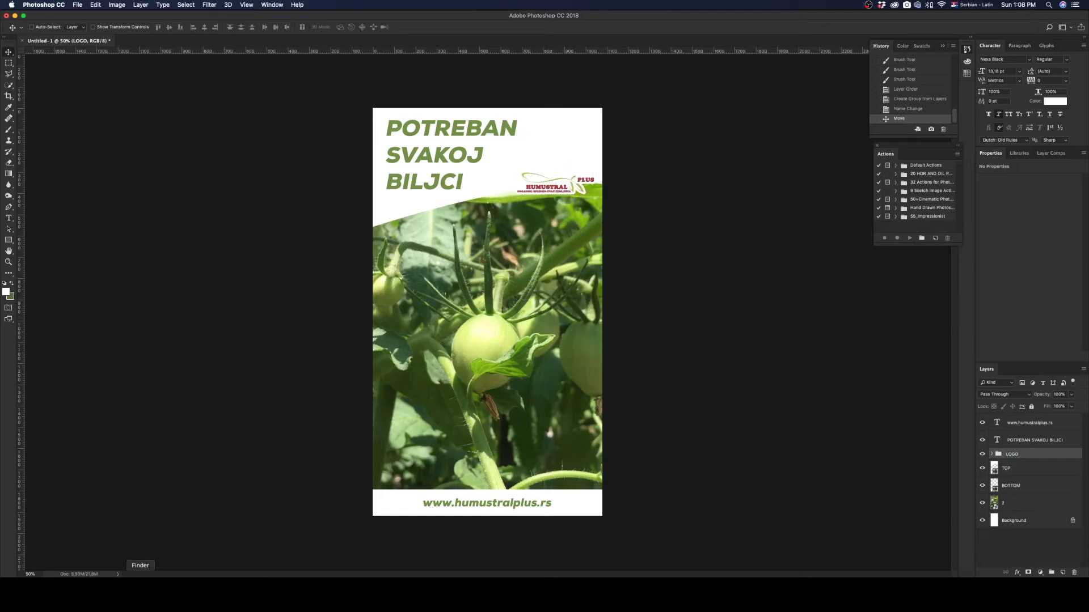
- Place 1.jpg from Finder above the LOGO group, scaled down to about 712 px wide and centred on the canvas
{"action": "left_click", "coordinate": [140, 590]}
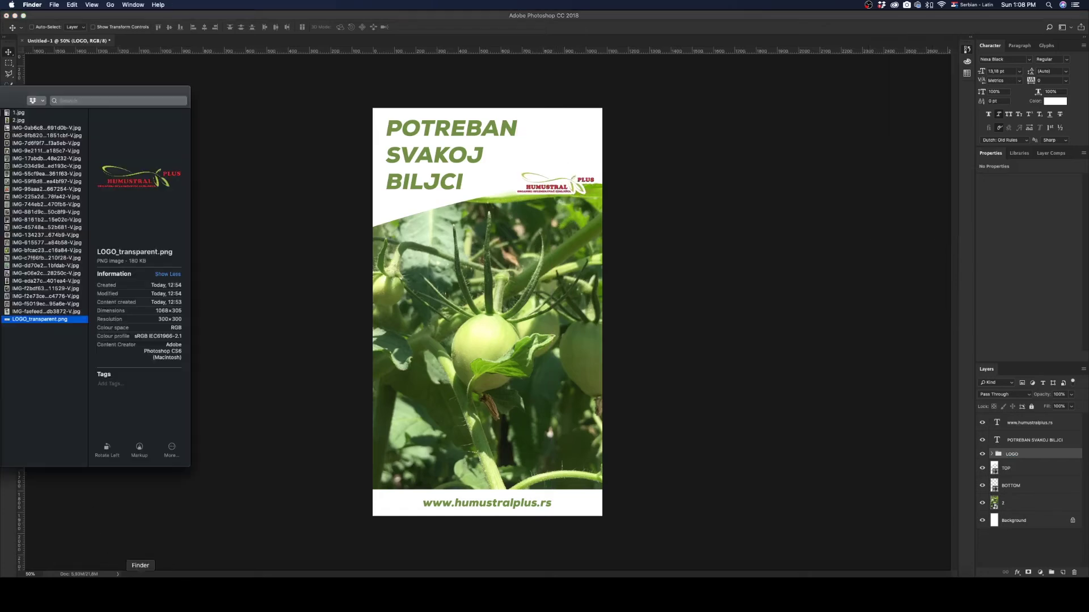
{"action": "left_click", "coordinate": [19, 113]}
{"action": "left_click_drag", "start_coordinate": [20, 117], "coordinate": [466, 318]}
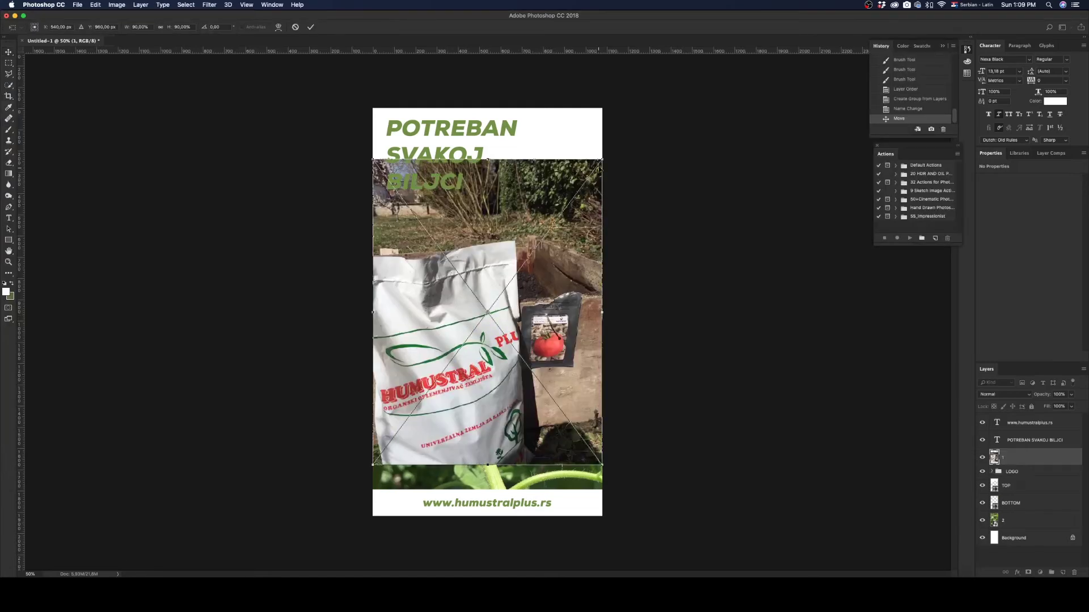
{"action": "left_click_drag", "start_coordinate": [603, 158], "coordinate": [563, 211]}
{"action": "key", "text": "Return"}
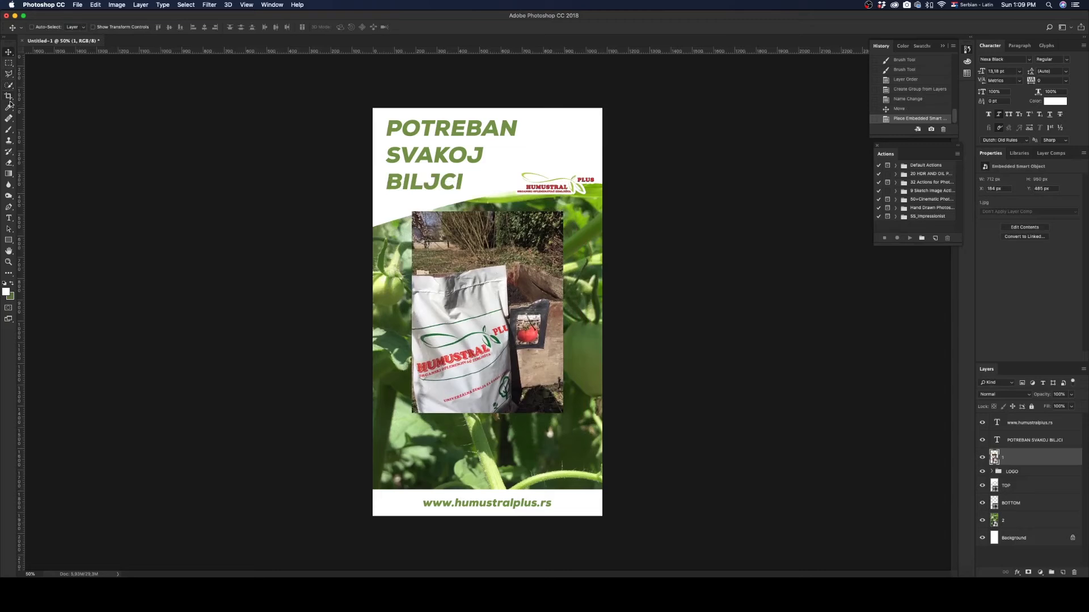
- Copy a circular area spanning the width of the sack photo's lower part to a new layer and reselect the original photo layer
{"action": "left_click_drag", "start_coordinate": [8, 63], "coordinate": [43, 71]}
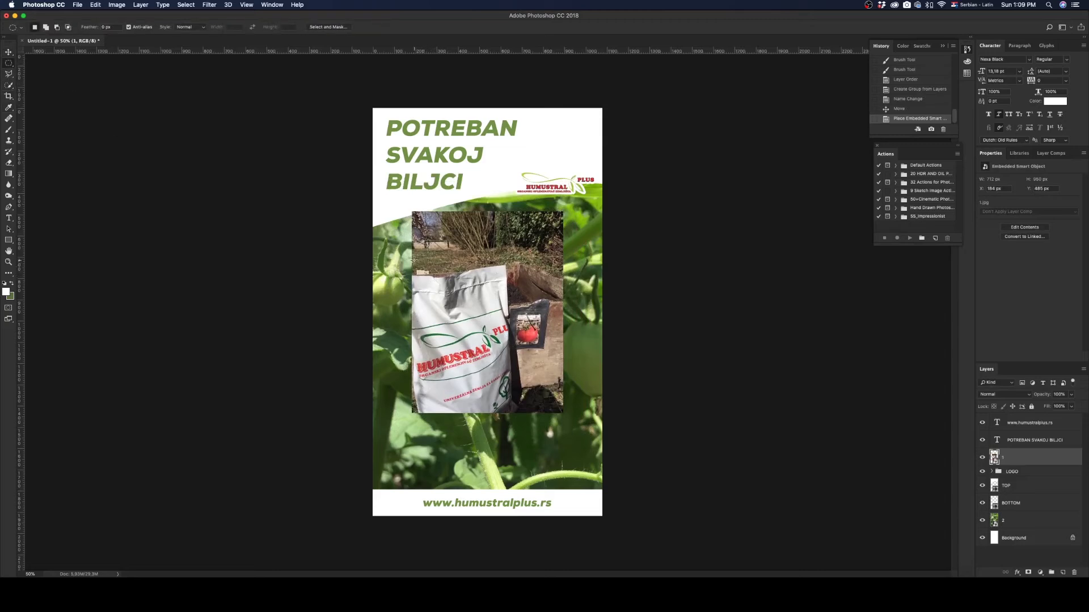
{"action": "left_click_drag", "start_coordinate": [413, 260], "coordinate": [611, 410]}
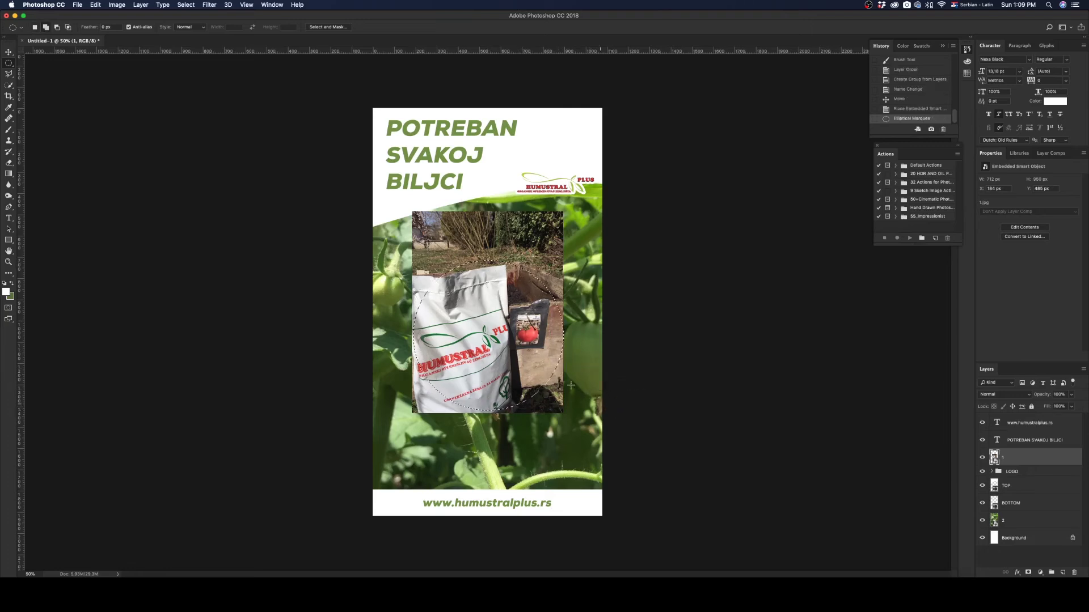
{"action": "left_click_drag", "start_coordinate": [480, 321], "coordinate": [478, 322]}
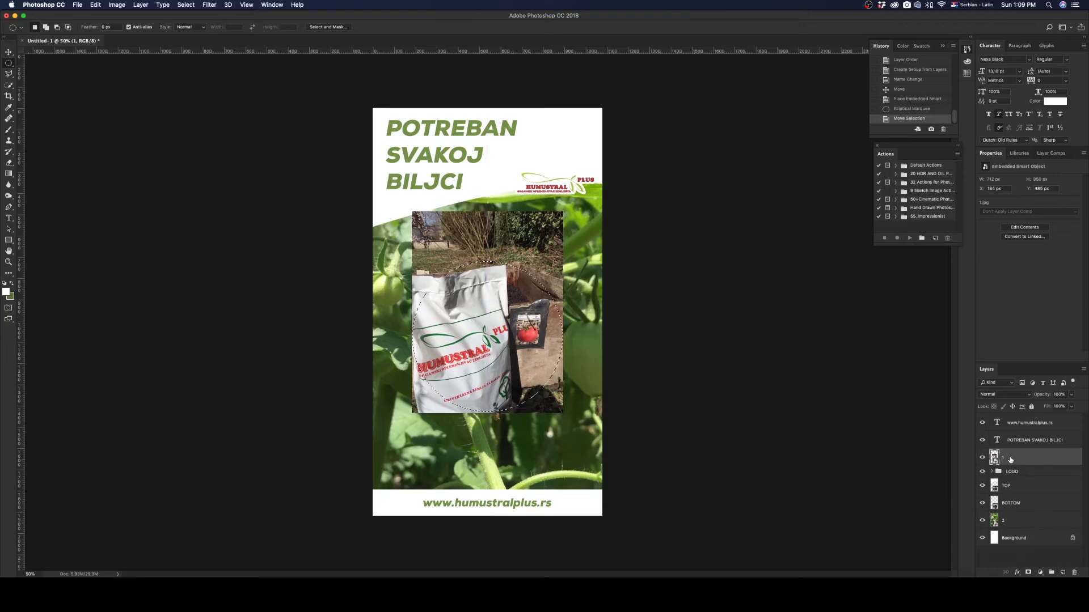
{"action": "key", "text": "super+j"}
{"action": "left_click", "coordinate": [1019, 475]}
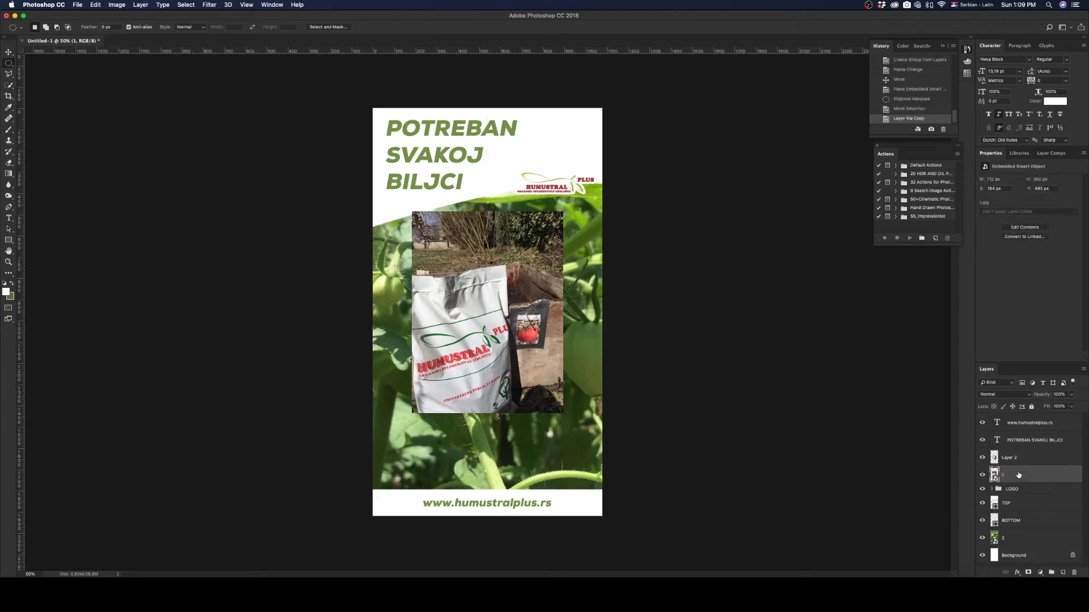
- Delete the original rectangular sack photo layer and give the circular copy a white outside stroke of about 21 px
{"action": "key", "text": "Delete"}
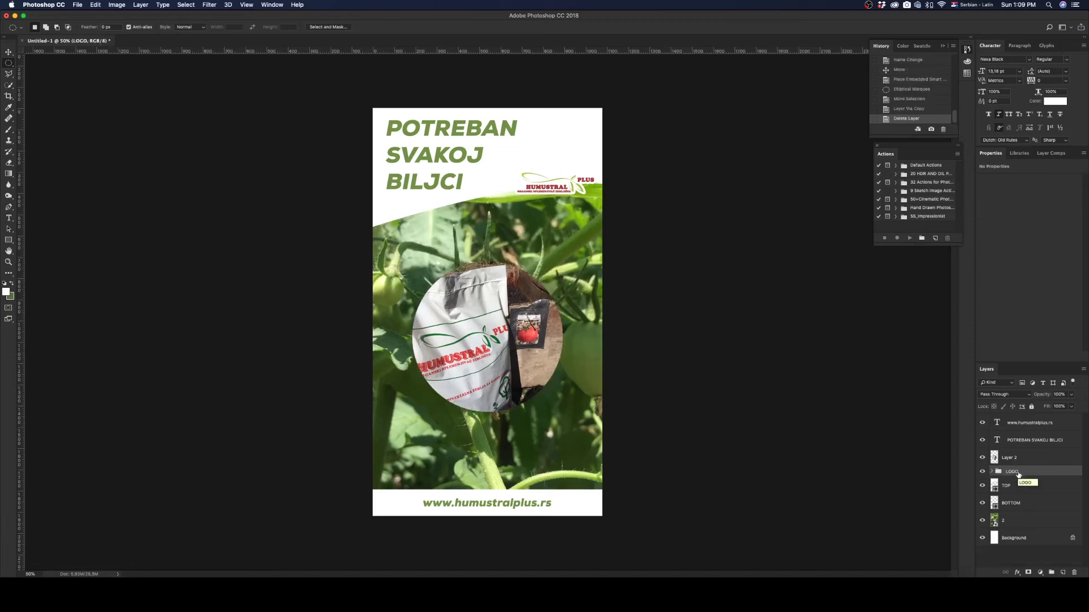
{"action": "left_click", "coordinate": [1019, 457]}
{"action": "left_click", "coordinate": [1017, 573]}
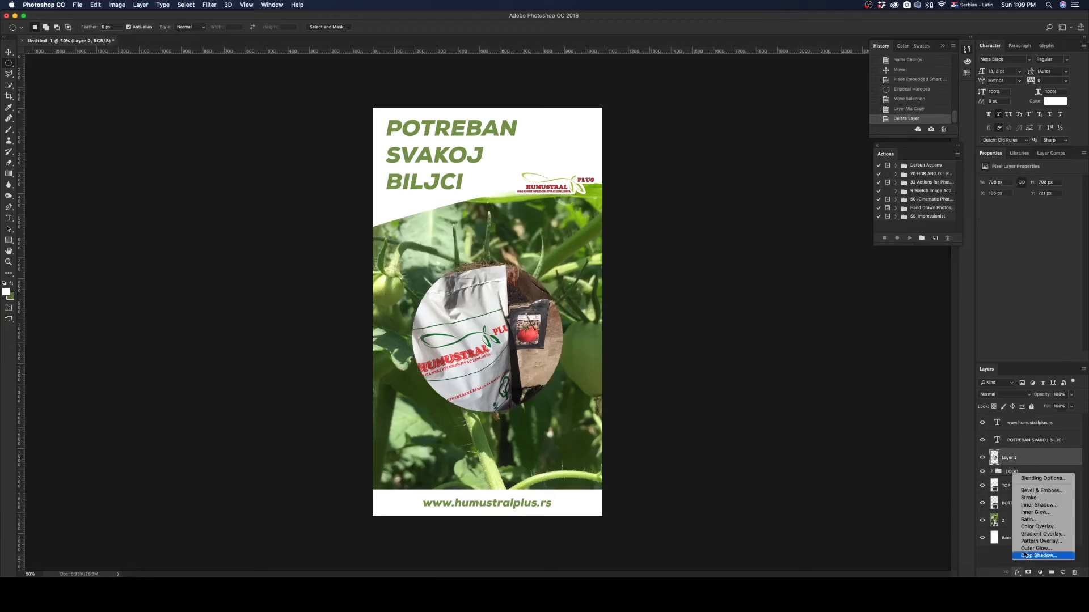
{"action": "left_click", "coordinate": [1028, 498]}
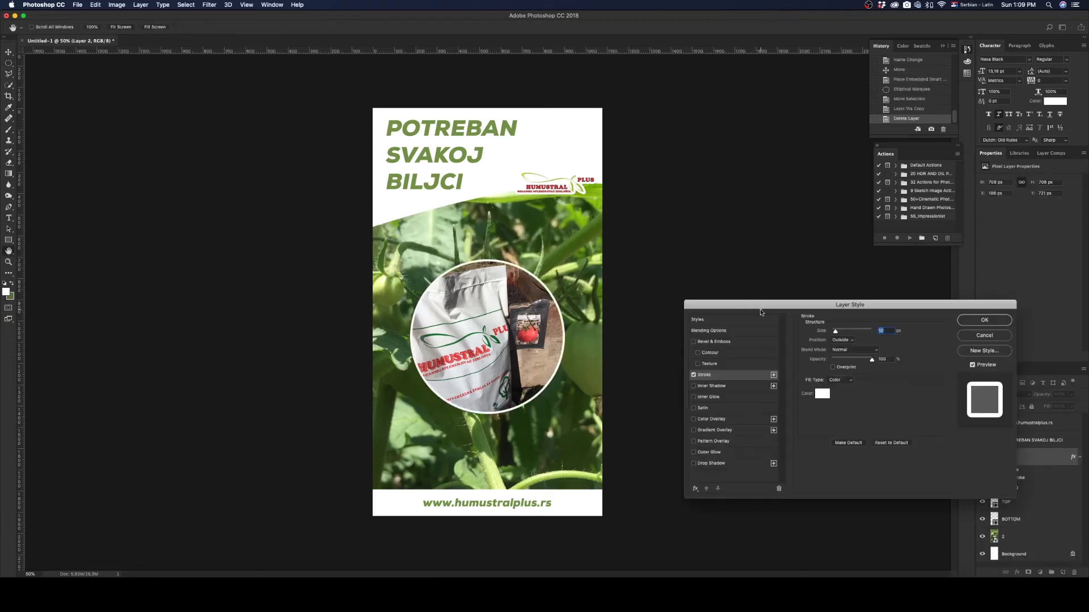
{"action": "left_click", "coordinate": [849, 342]}
{"action": "left_click", "coordinate": [841, 340]}
{"action": "left_click_drag", "start_coordinate": [835, 332], "coordinate": [838, 333]}
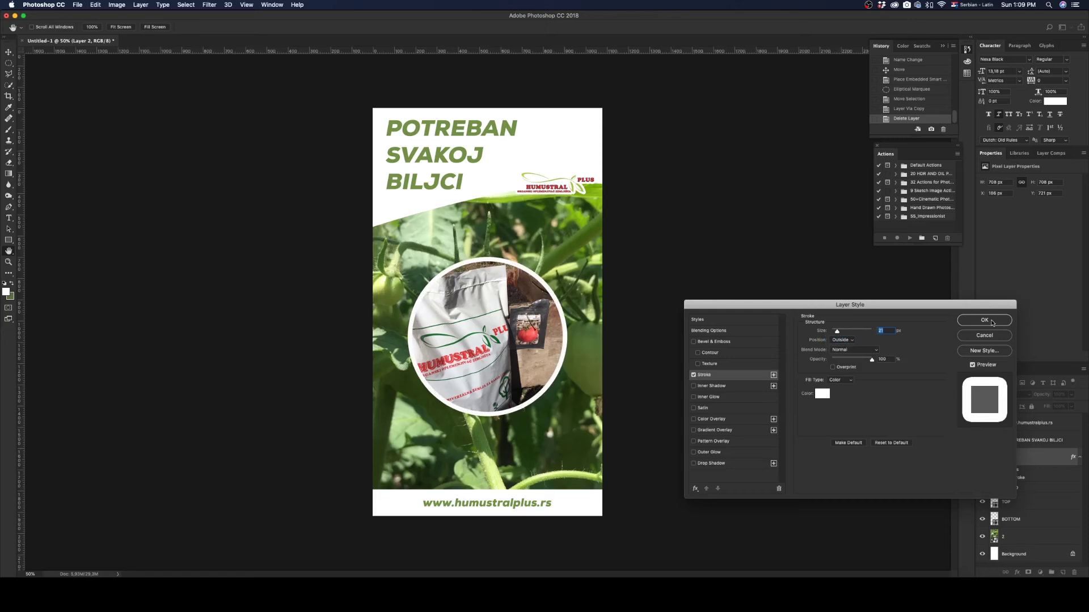
{"action": "left_click", "coordinate": [992, 322]}
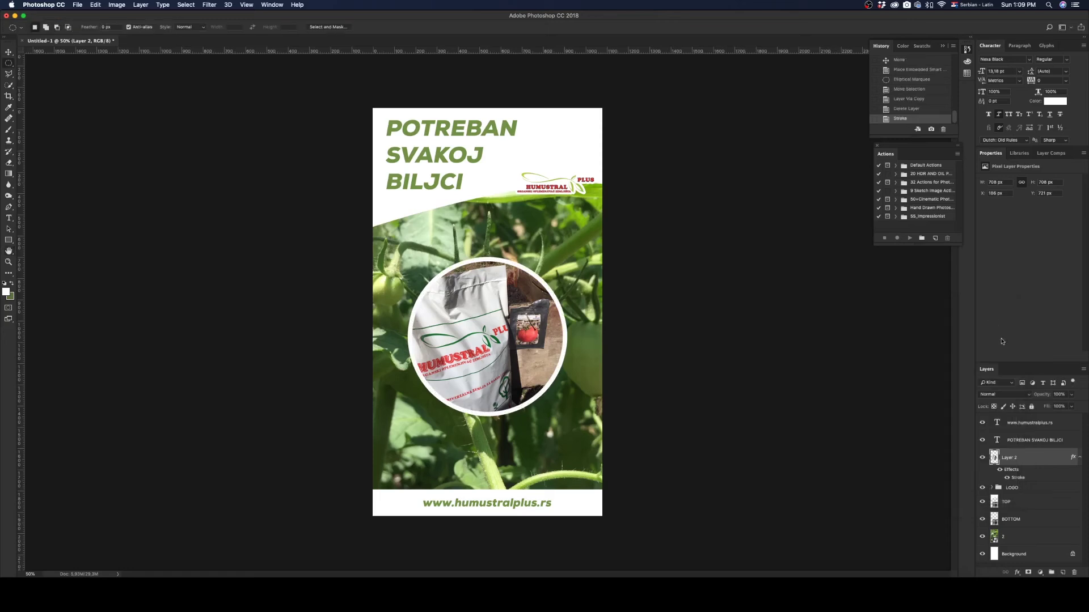
- Scale the circular sack photo down to about 421 px wide and place it in the tomato photo's lower-right corner
{"action": "left_click", "coordinate": [1079, 457]}
{"action": "key", "text": "ctrl+t"}
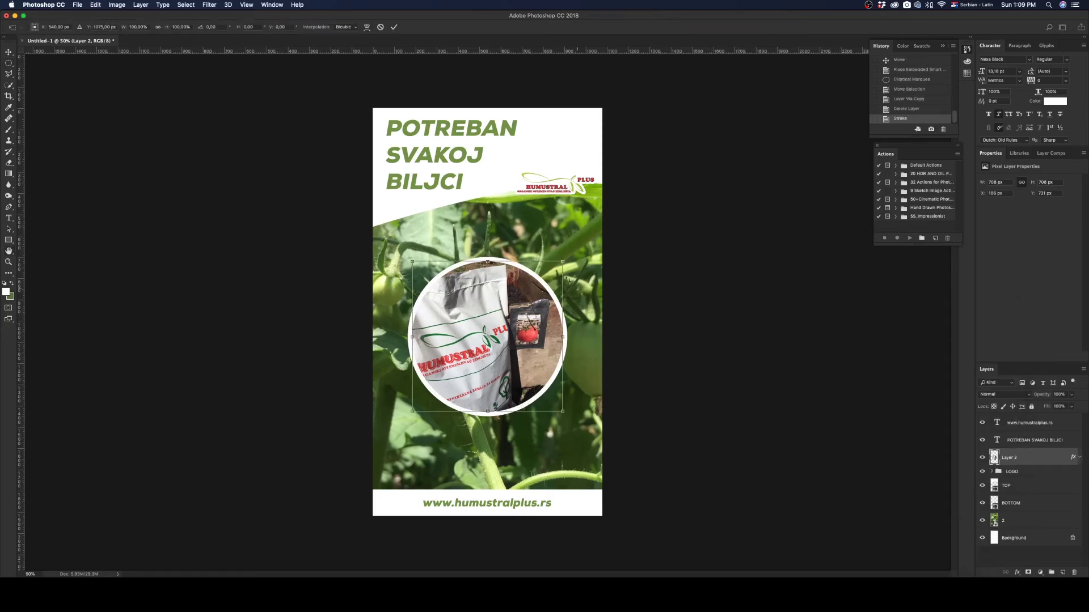
{"action": "left_click_drag", "start_coordinate": [562, 263], "coordinate": [531, 292]}
{"action": "left_click_drag", "start_coordinate": [496, 351], "coordinate": [544, 431]}
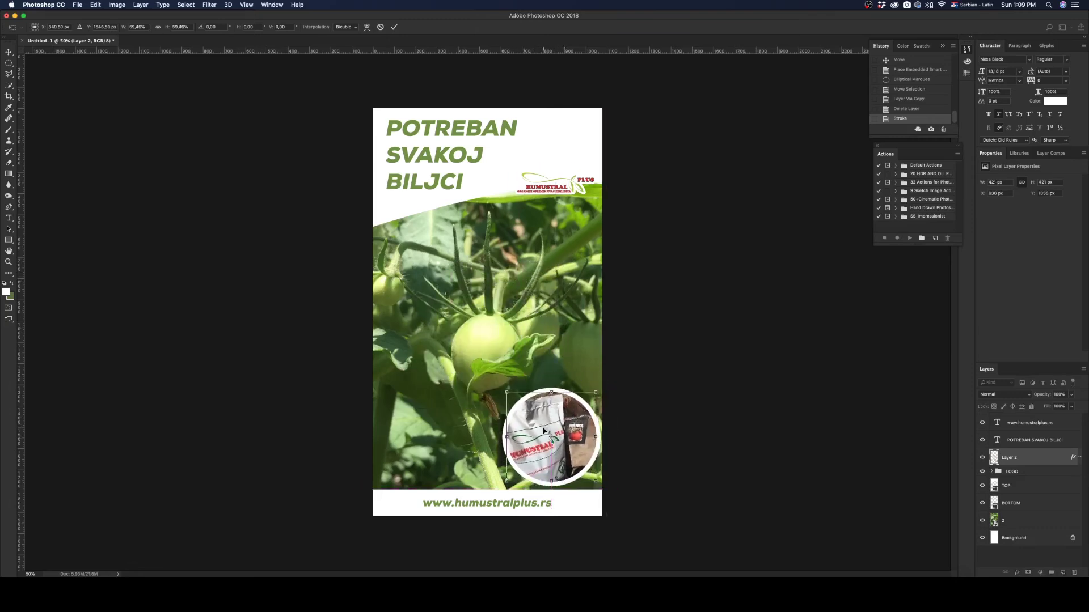
{"action": "key", "text": "Return"}
- Move the circular sack photo up beside SVAKOJ BILJCI, over the right end of the top white band
{"action": "left_click", "coordinate": [9, 52]}
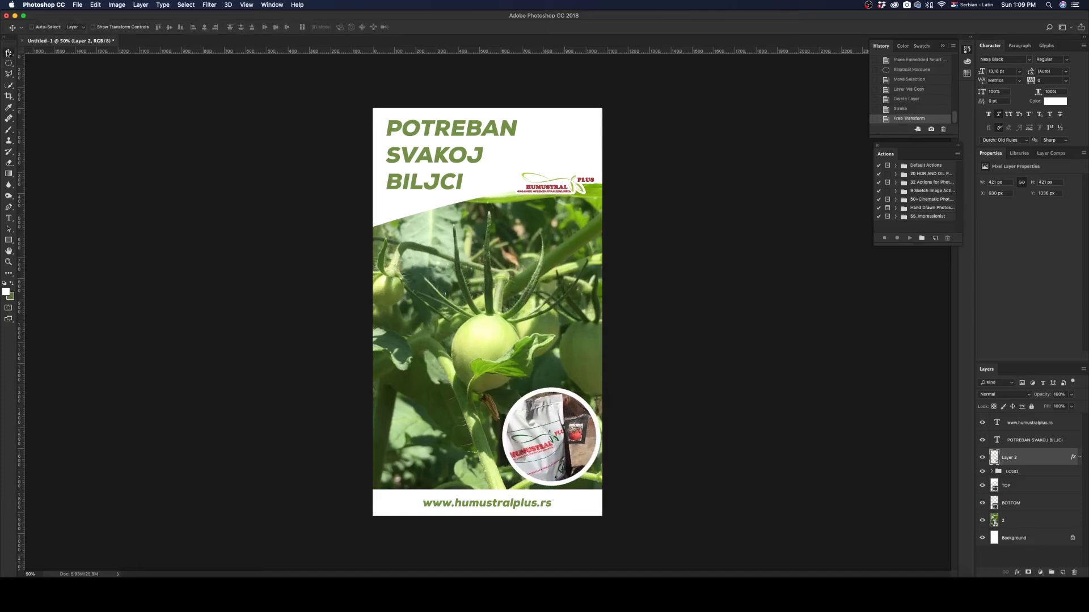
{"action": "left_click_drag", "start_coordinate": [547, 444], "coordinate": [538, 435]}
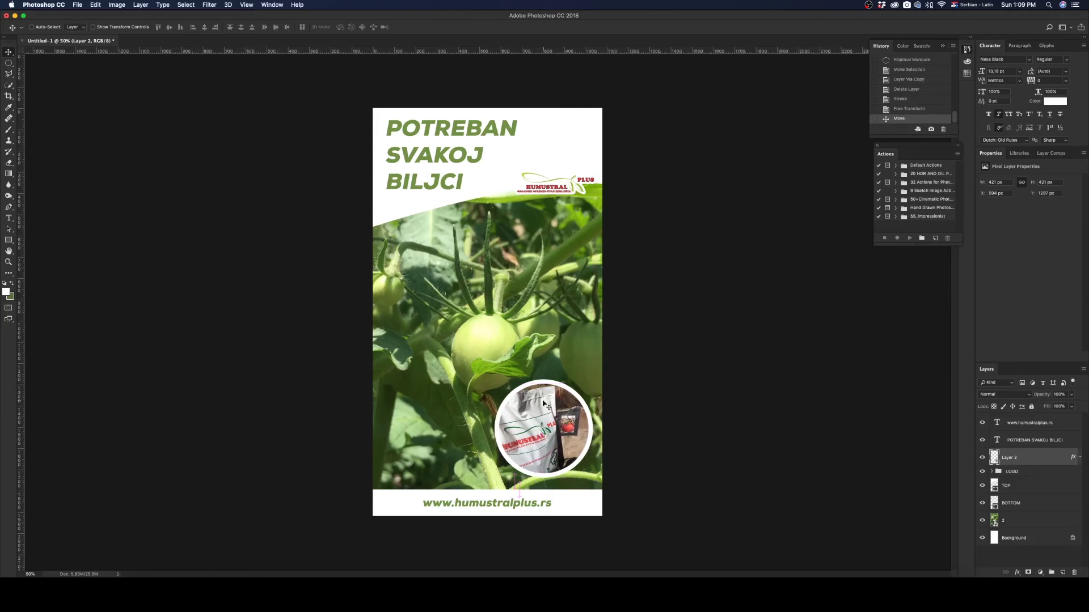
{"action": "left_click_drag", "start_coordinate": [549, 419], "coordinate": [512, 502]}
- Move the LOGO group down to the canvas's lower right, straddling the upper edge of the bottom white band, and nudge it into place
{"action": "left_click", "coordinate": [1025, 473]}
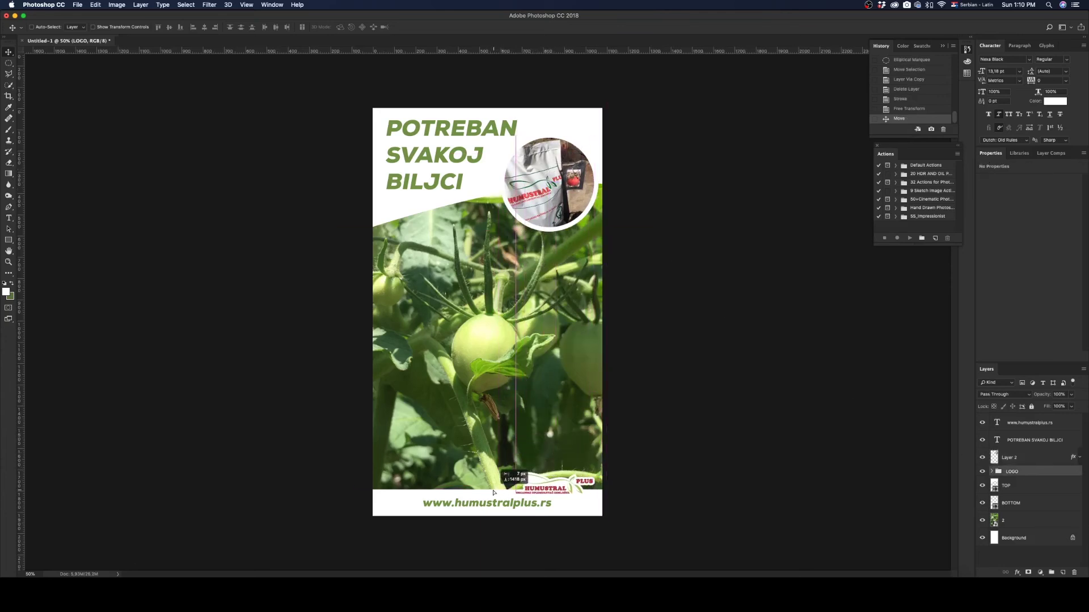
{"action": "key", "text": "Down"}
{"action": "key", "text": "Down"}
{"action": "key", "text": "Down"}
{"action": "key", "text": "Down"}
{"action": "key", "text": "Down"}
{"action": "key", "text": "Down"}
{"action": "key", "text": "Down"}
{"action": "key", "text": "Down"}
{"action": "key", "text": "Down"}
{"action": "key", "text": "Down"}
{"action": "key", "text": "Down"}
{"action": "key", "text": "Down"}
{"action": "key", "text": "Down"}
{"action": "key", "text": "Down"}
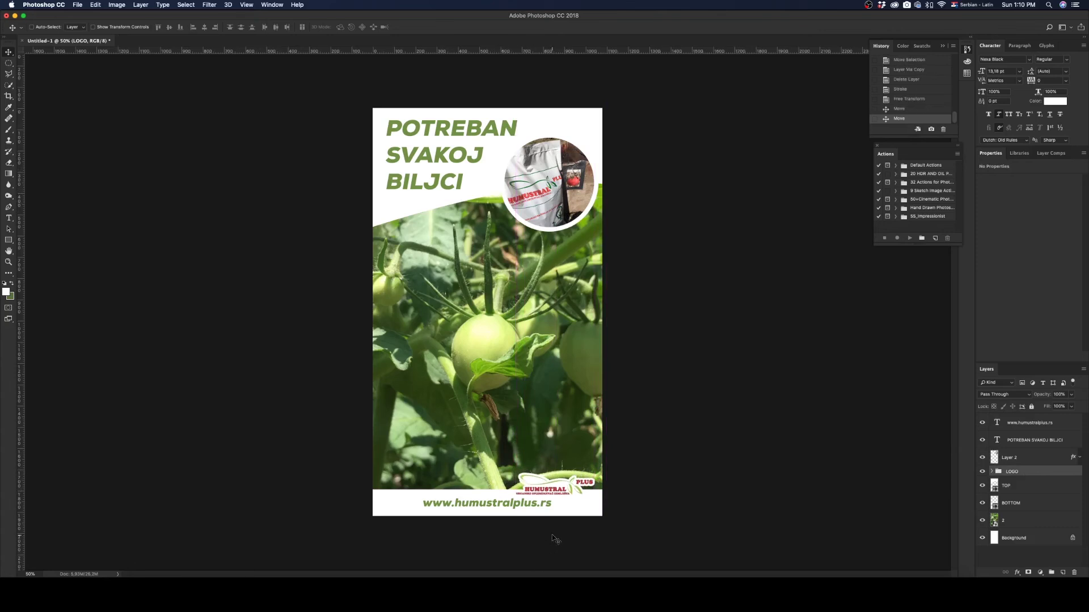
{"action": "key", "text": "Up"}
{"action": "key", "text": "Up"}
{"action": "key", "text": "Up"}
{"action": "key", "text": "Up"}
{"action": "key", "text": "Up"}
{"action": "key", "text": "Up"}
{"action": "key", "text": "Up"}
{"action": "key", "text": "Up"}
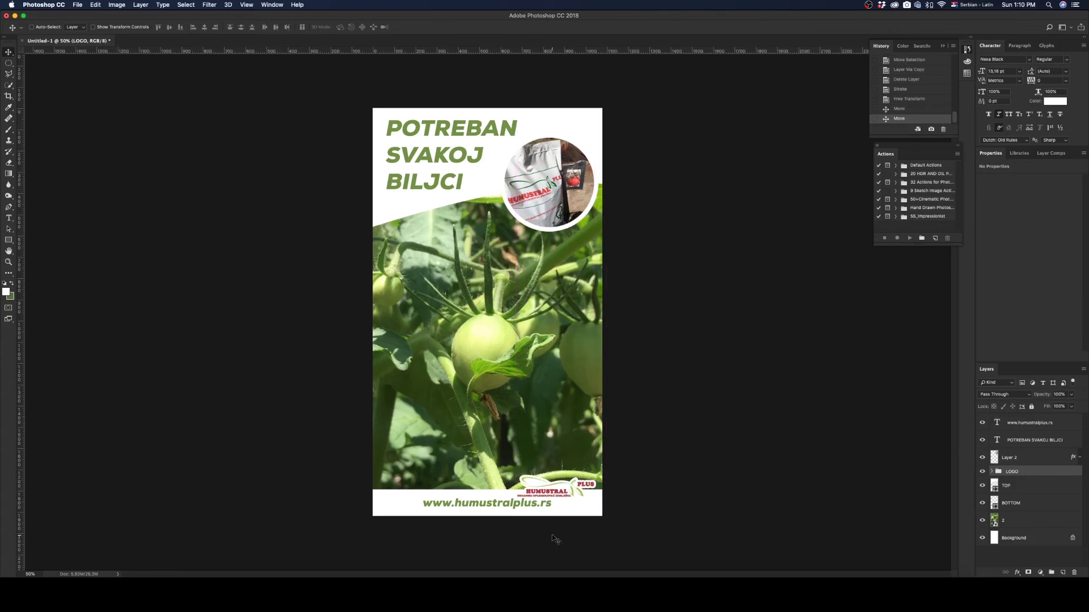
{"action": "key", "text": "Up"}
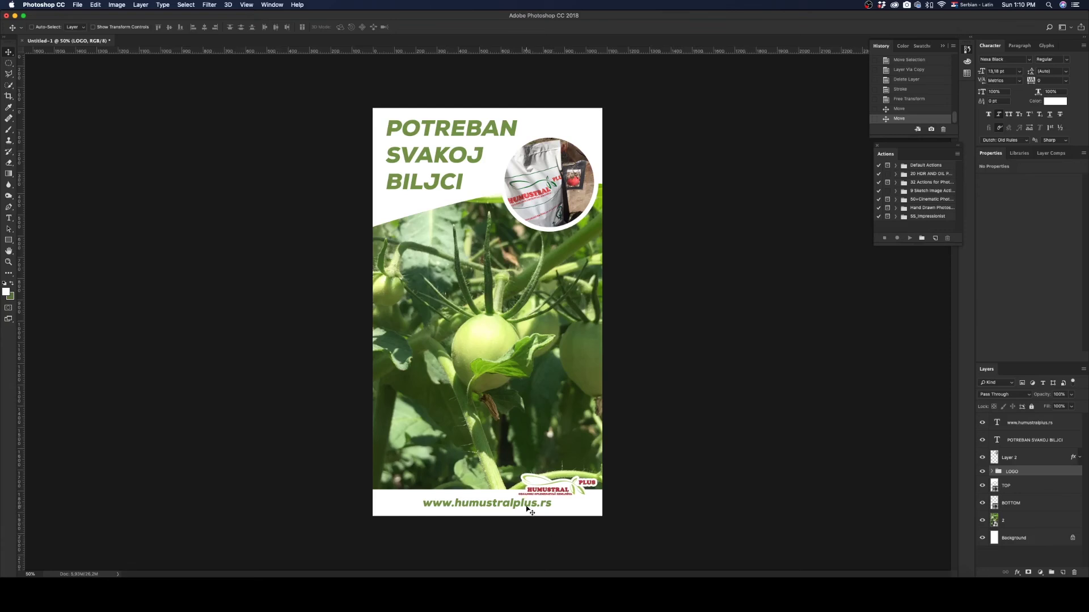
- Shift the web address left to align with the headline's left edge and lower the LOGO group onto the white band beside it
{"action": "left_click", "coordinate": [1029, 424]}
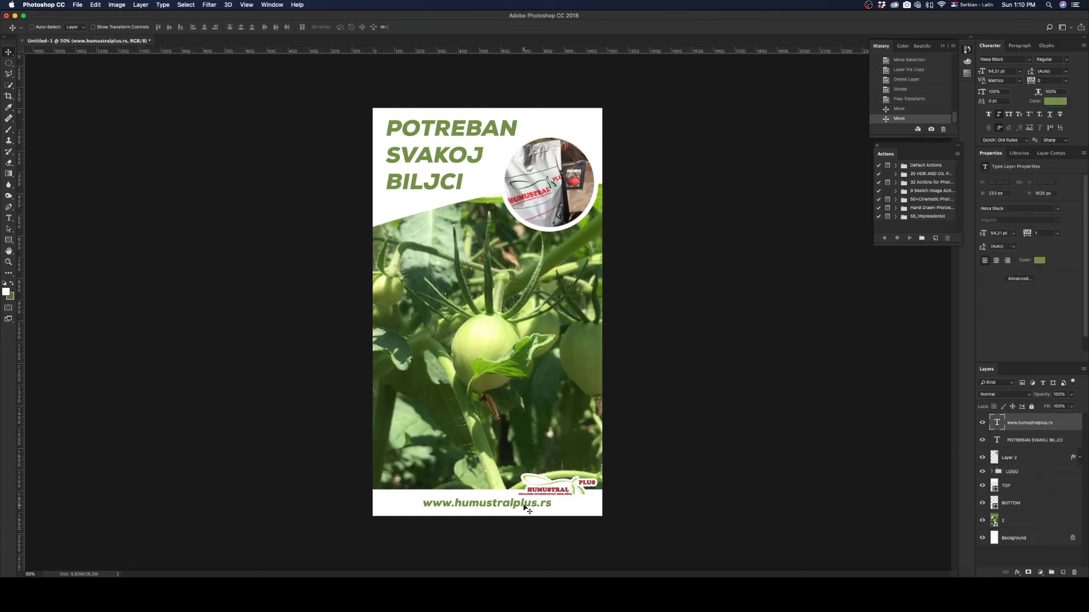
{"action": "left_click_drag", "start_coordinate": [537, 506], "coordinate": [487, 505]}
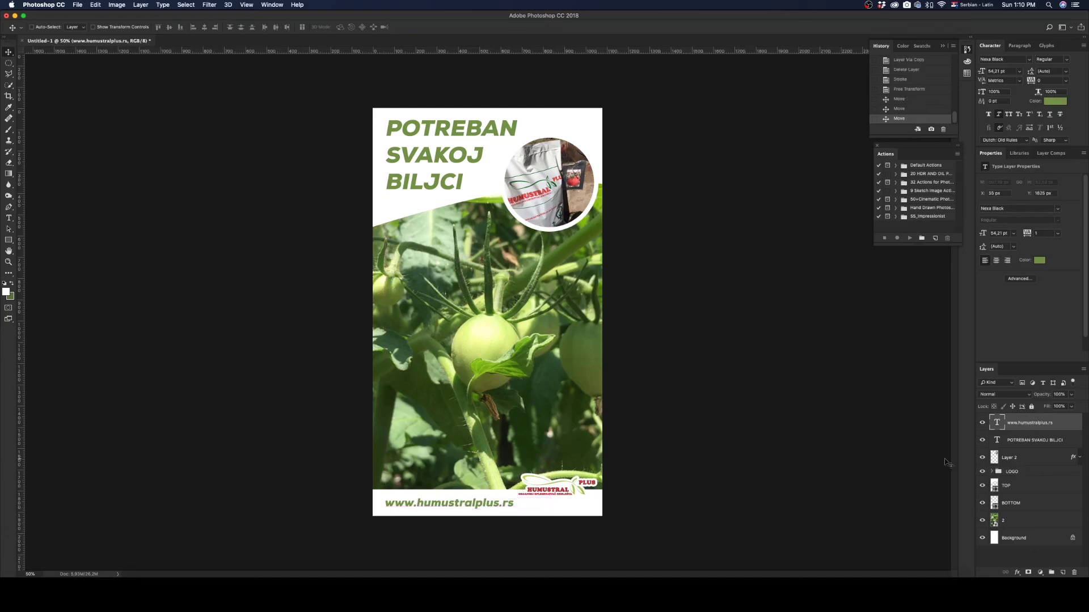
{"action": "left_click", "coordinate": [1028, 472]}
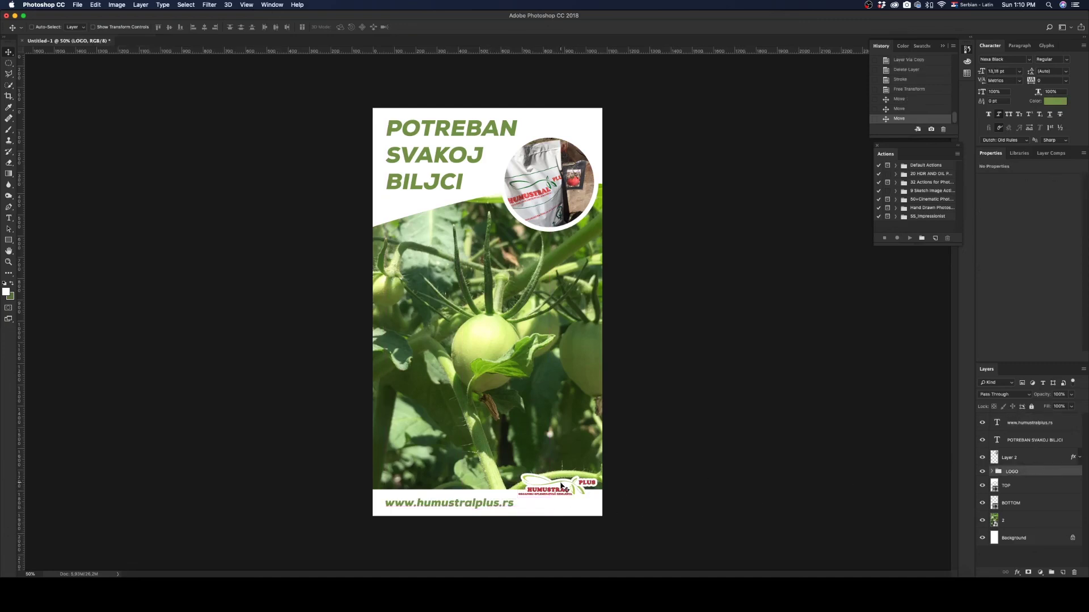
{"action": "left_click_drag", "start_coordinate": [562, 483], "coordinate": [562, 494]}
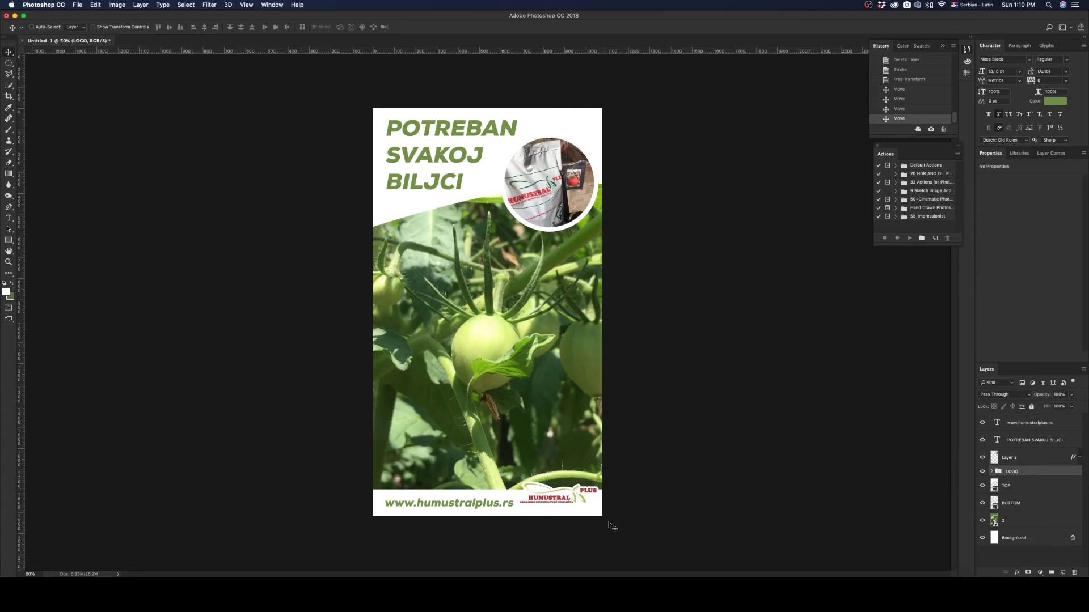
- Save a JPEG copy of the design as INSTA_STORY.jpg in the humustralfotke folder with High image quality
{"action": "left_click", "coordinate": [77, 5]}
{"action": "left_click", "coordinate": [94, 91]}
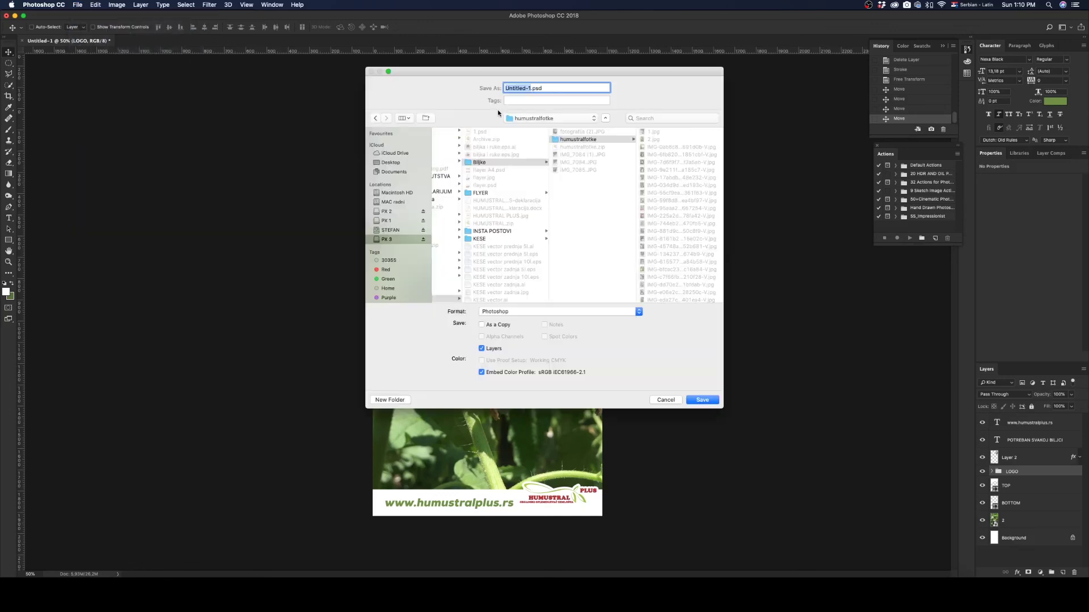
{"action": "type", "text": "INSTA_STORY"}
{"action": "left_click", "coordinate": [515, 312]}
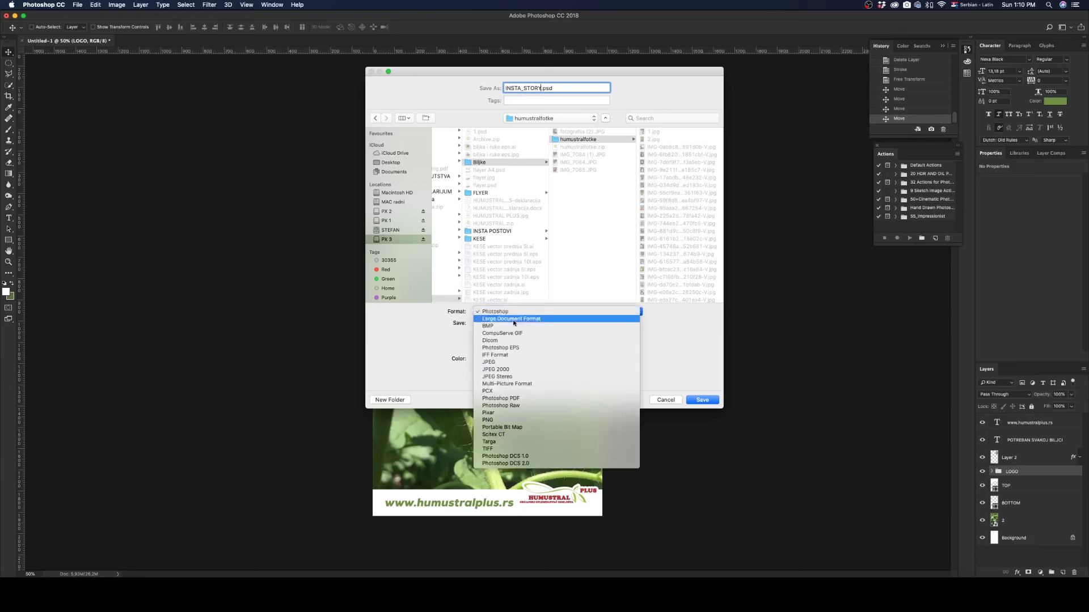
{"action": "left_click", "coordinate": [508, 363]}
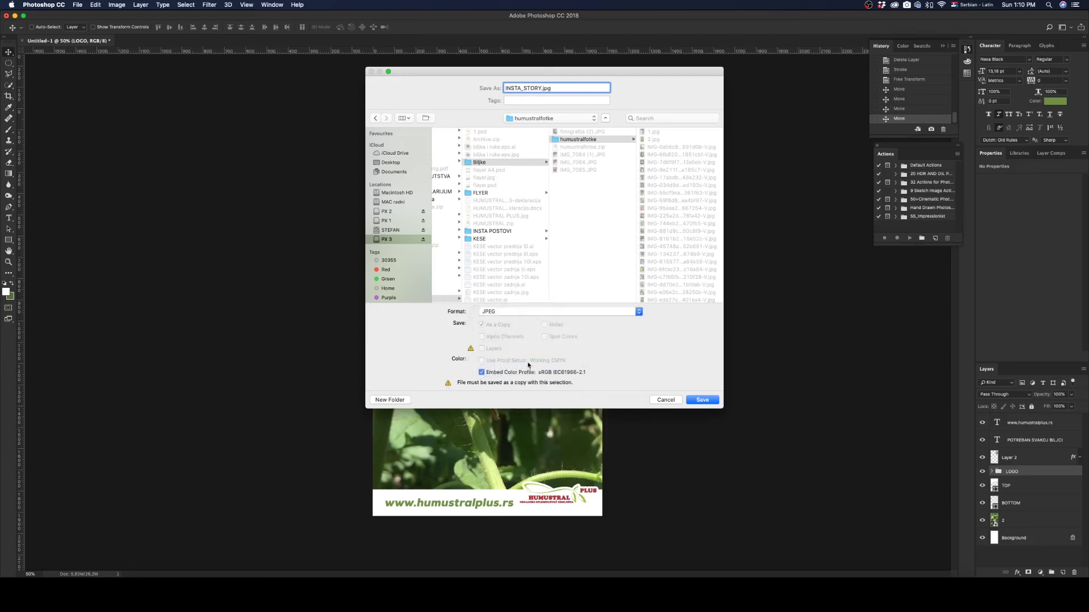
{"action": "left_click", "coordinate": [694, 400]}
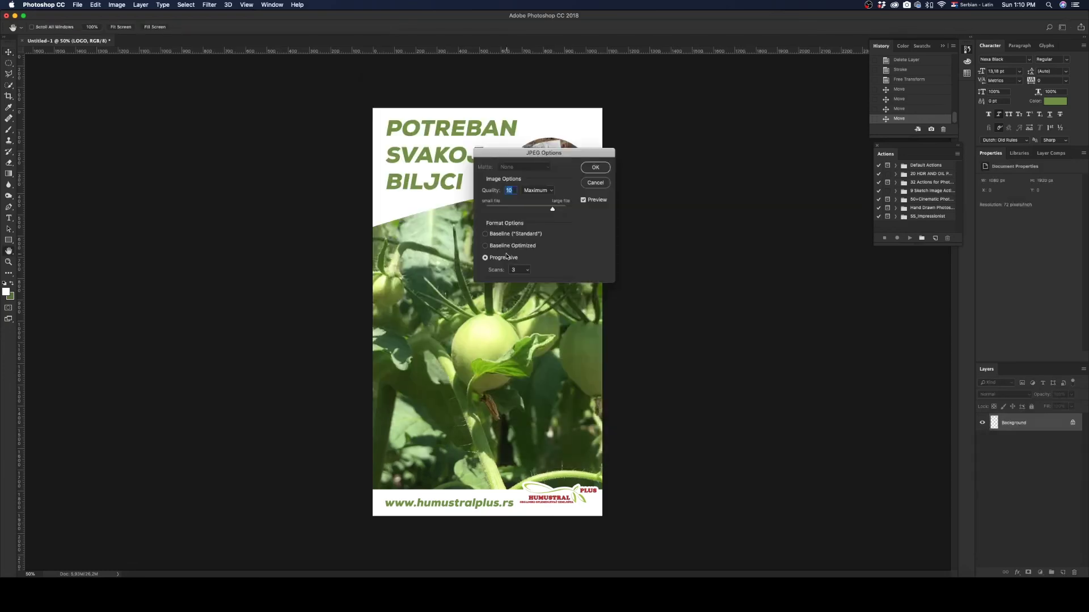
{"action": "left_click", "coordinate": [551, 190]}
{"action": "left_click", "coordinate": [542, 182]}
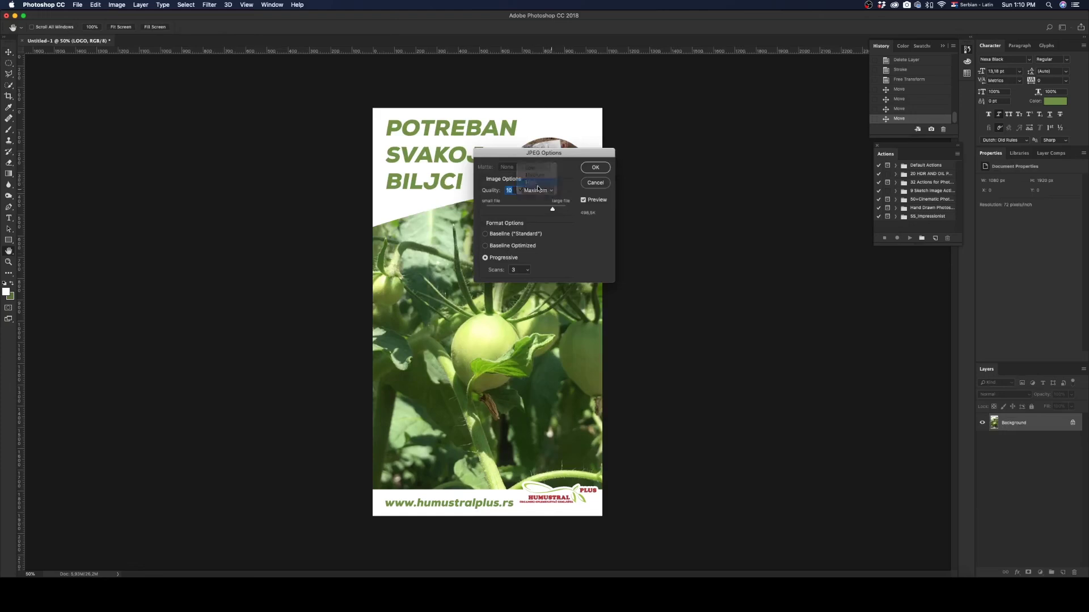
{"action": "left_click", "coordinate": [594, 169]}
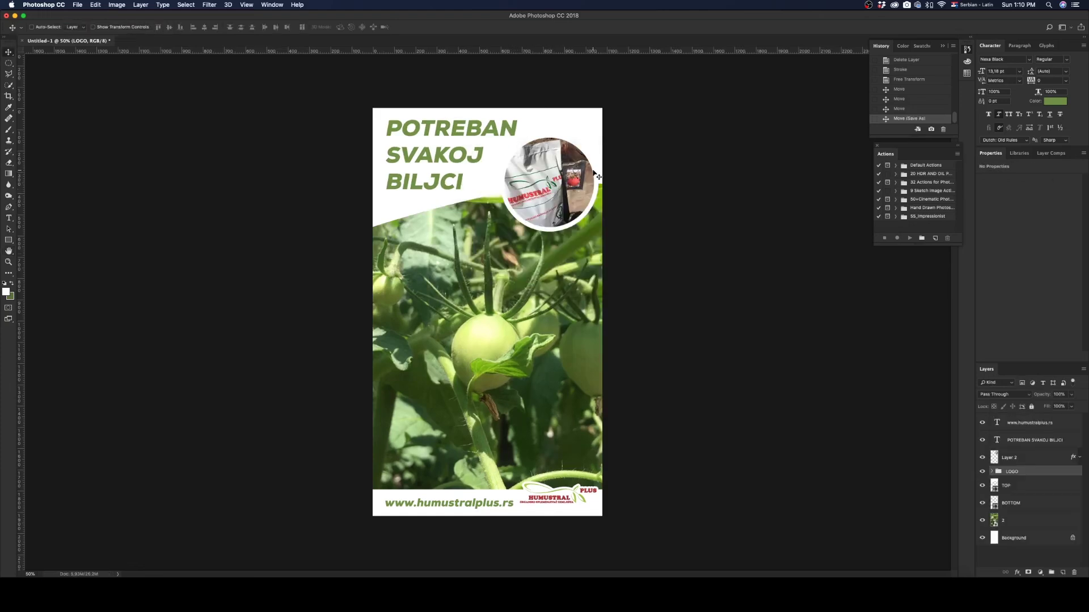